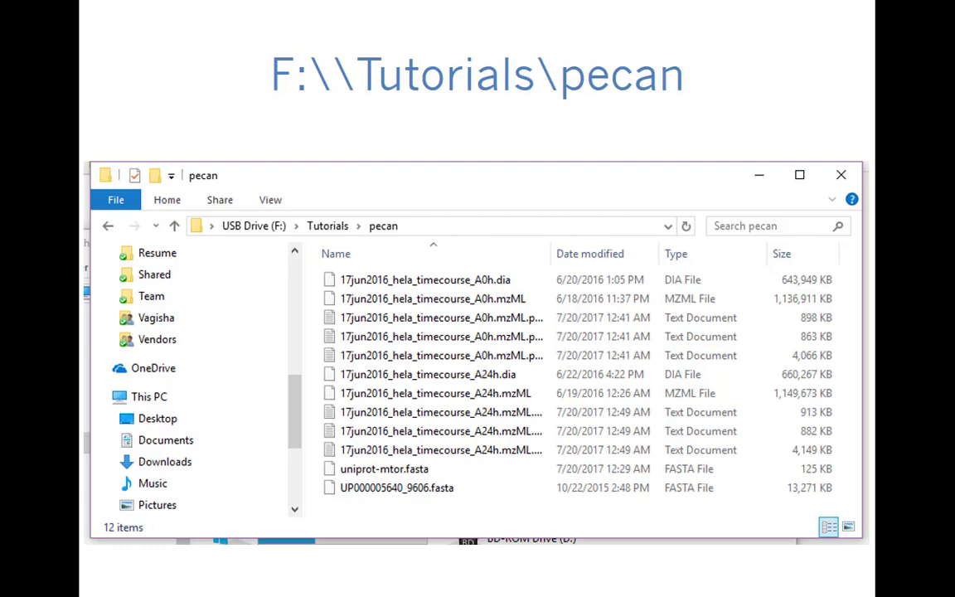
Step: End the slide show and minimize the presentation and browser windows to reach the peptide detection tutorial PDF
key("Escape")
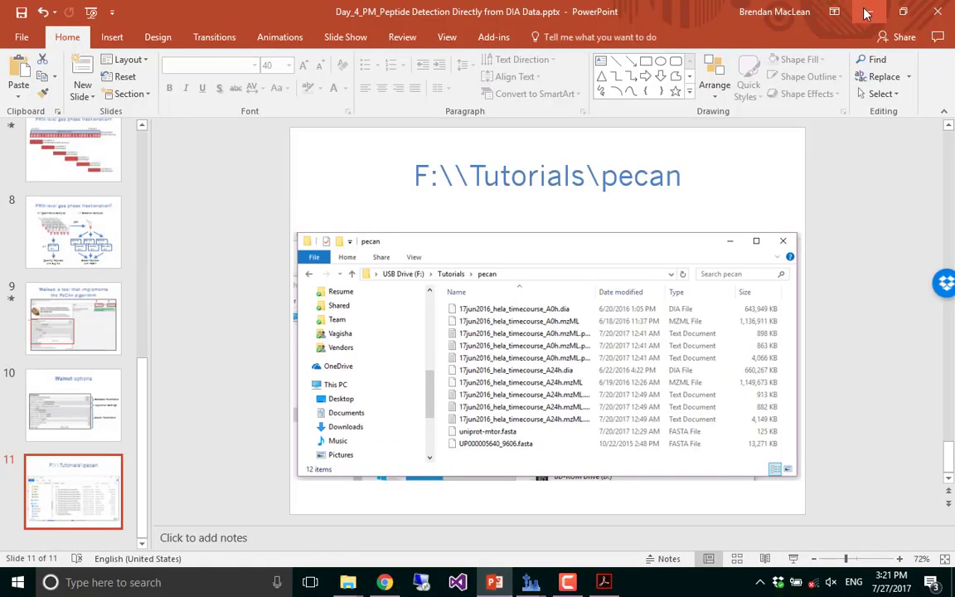
left_click(855, 10)
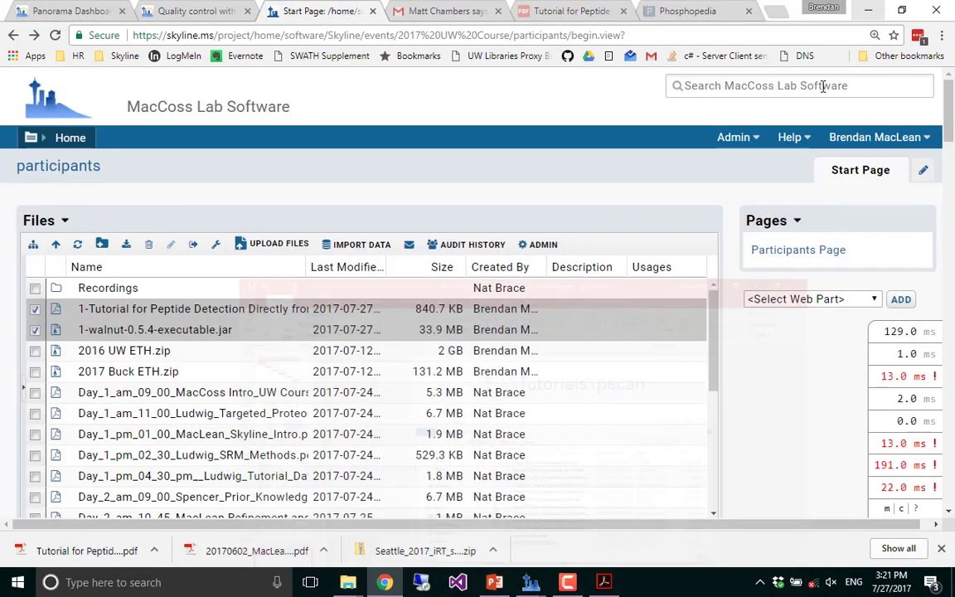
left_click(866, 11)
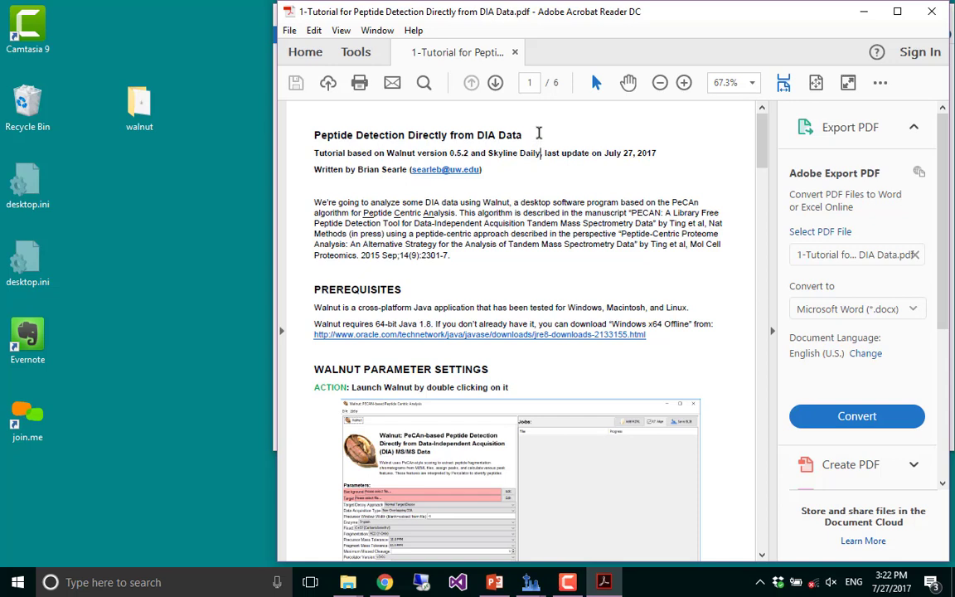
left_click_drag(543, 152, 285, 130)
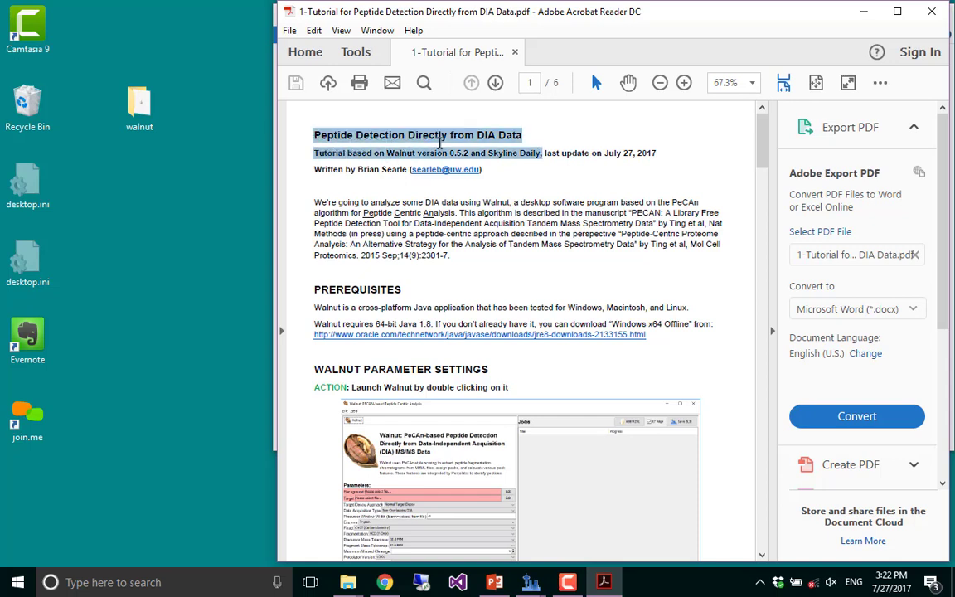
left_click(396, 129)
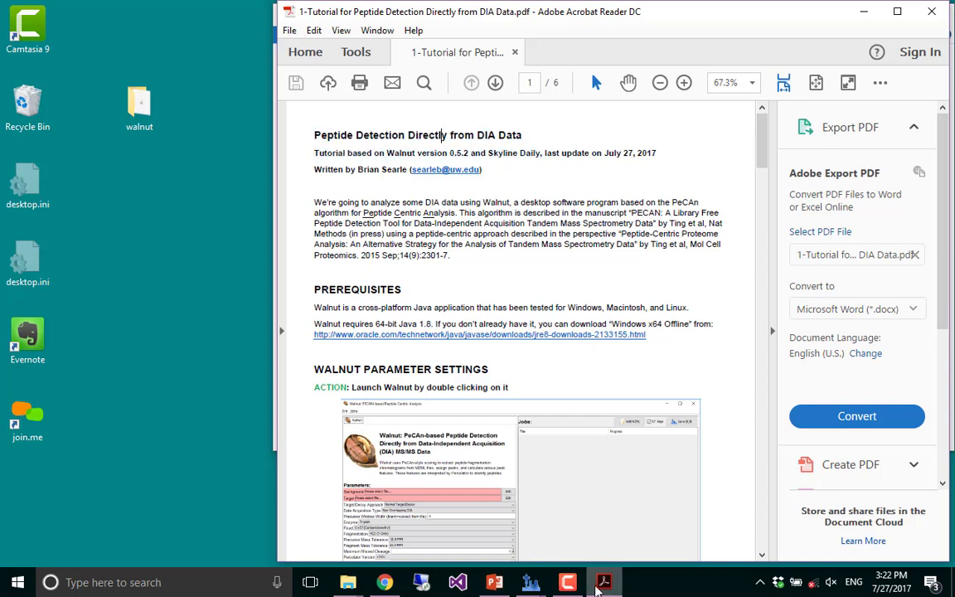
mouse_move(597, 584)
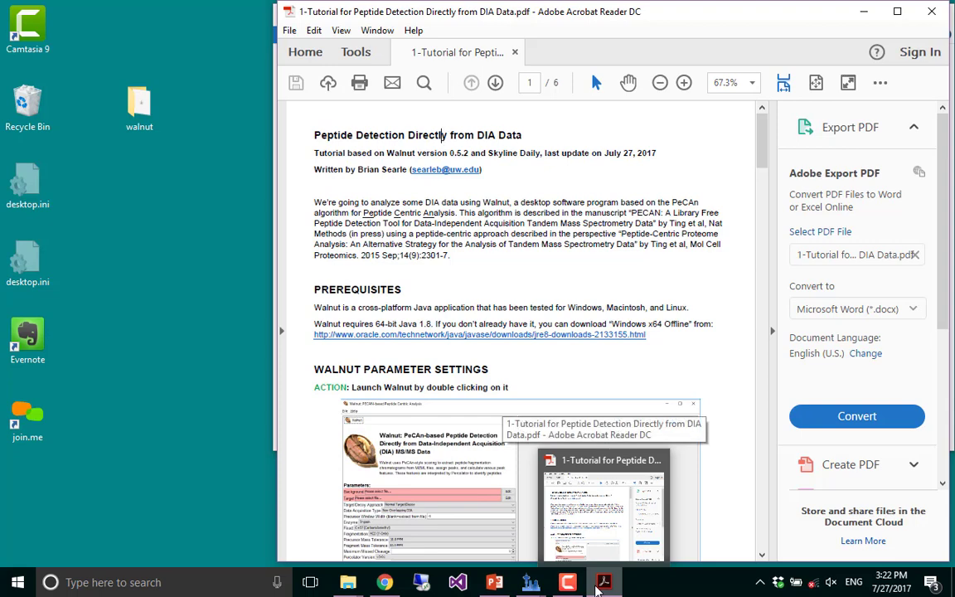
mouse_move(512, 584)
mouse_move(348, 583)
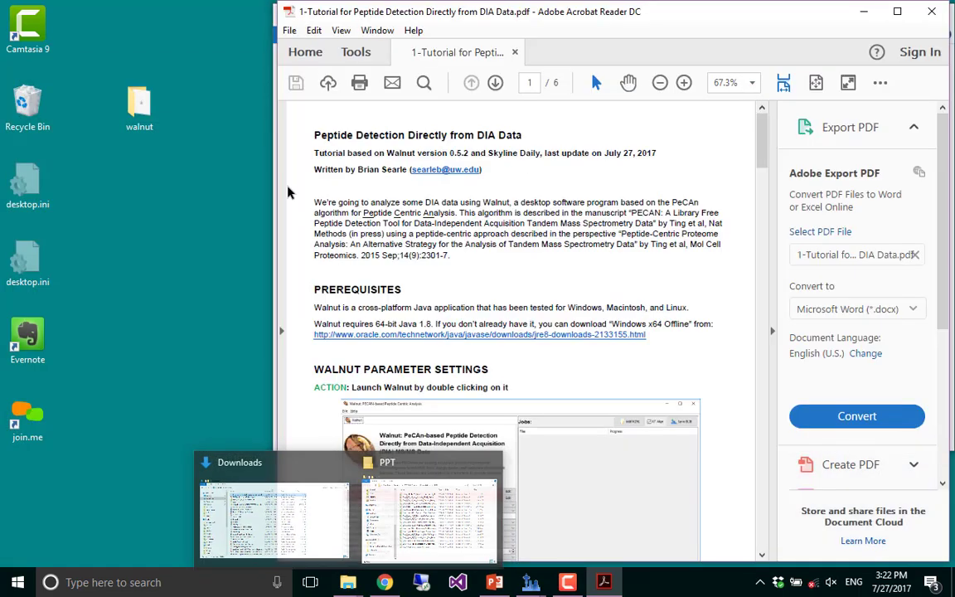
Step: Open the desktop's walnut folder and launch 1-walnut-0.5.4-executable.jar
double_click(140, 101)
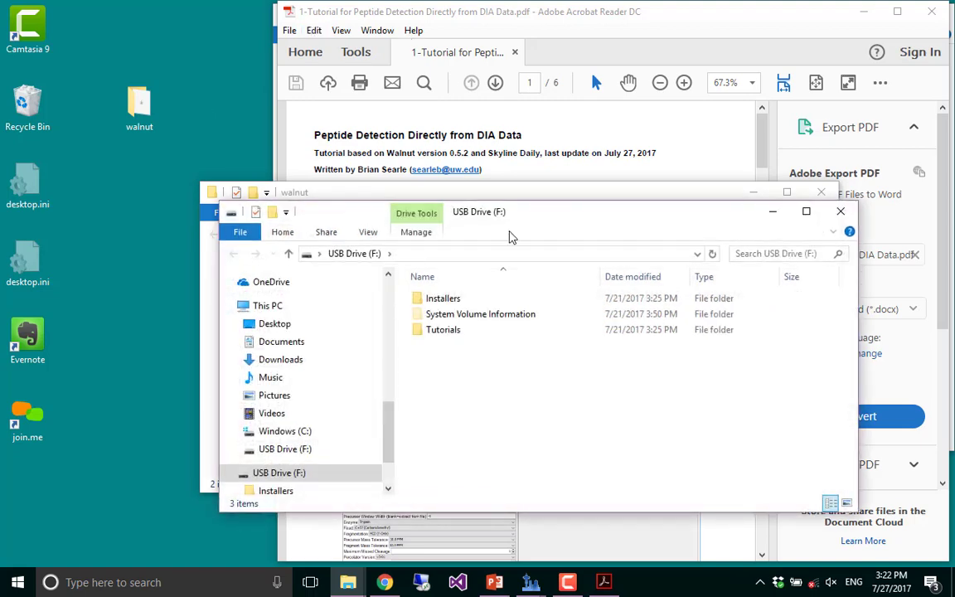
left_click(488, 199)
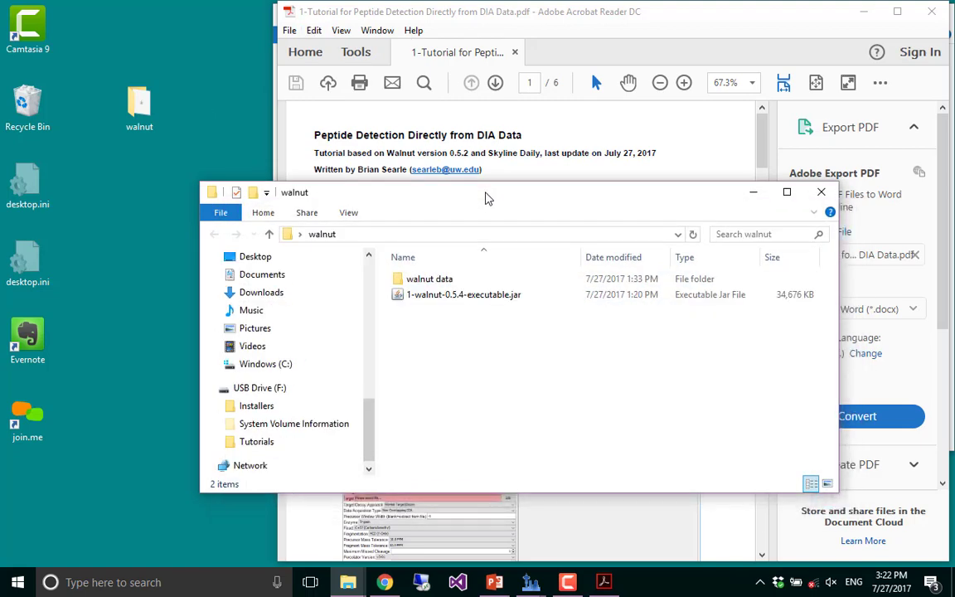
left_click_drag(488, 199, 373, 58)
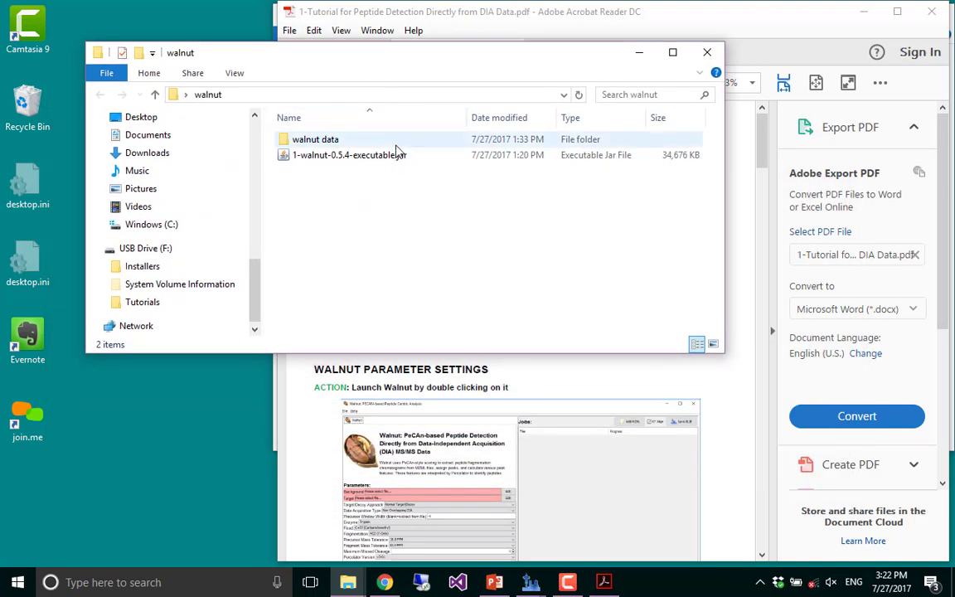
left_click_drag(376, 56, 367, 226)
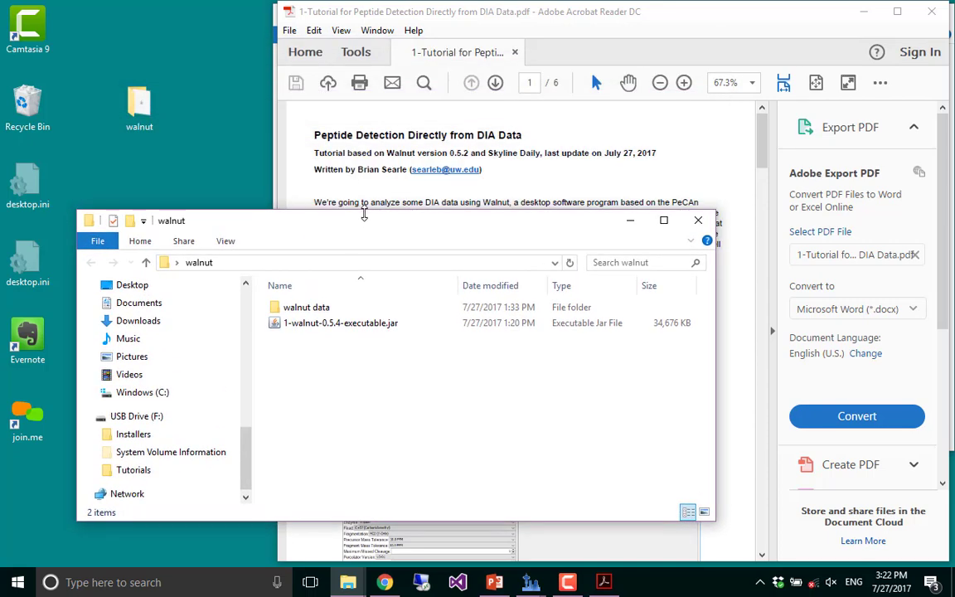
left_click(348, 323)
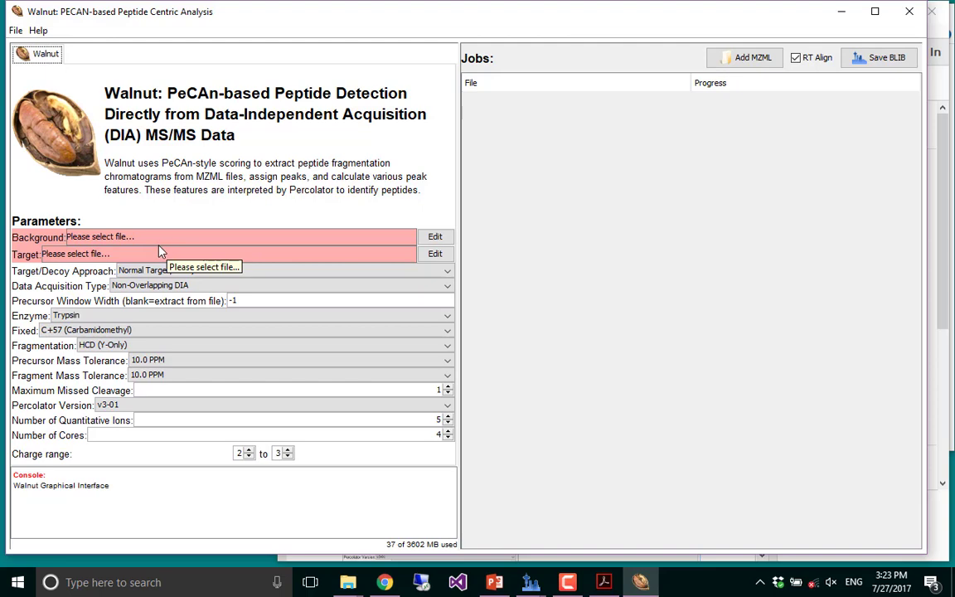
Step: Start choosing a background file and browse to the Tutorials\pecan folder on USB Drive (F:)
left_click(435, 237)
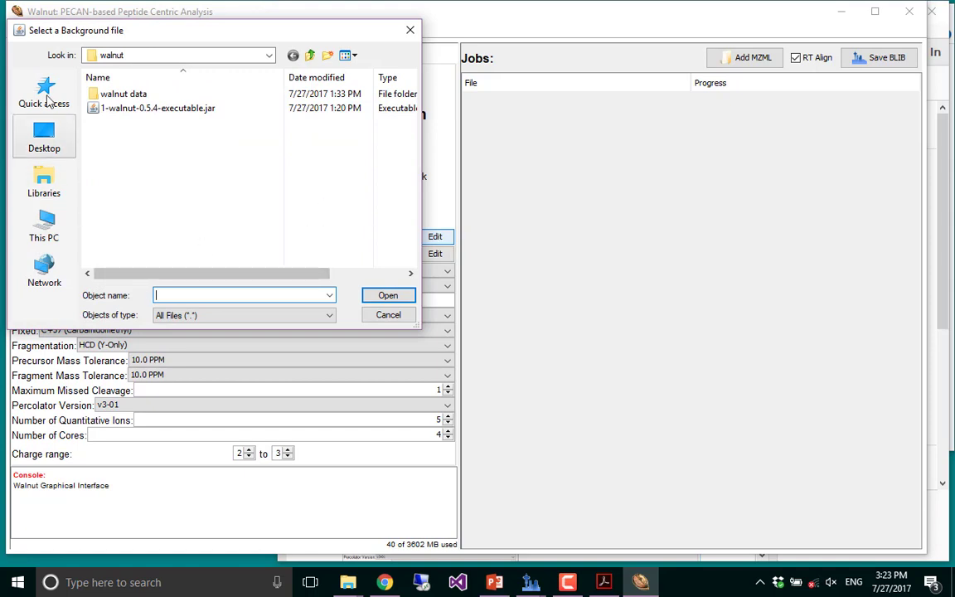
left_click(47, 229)
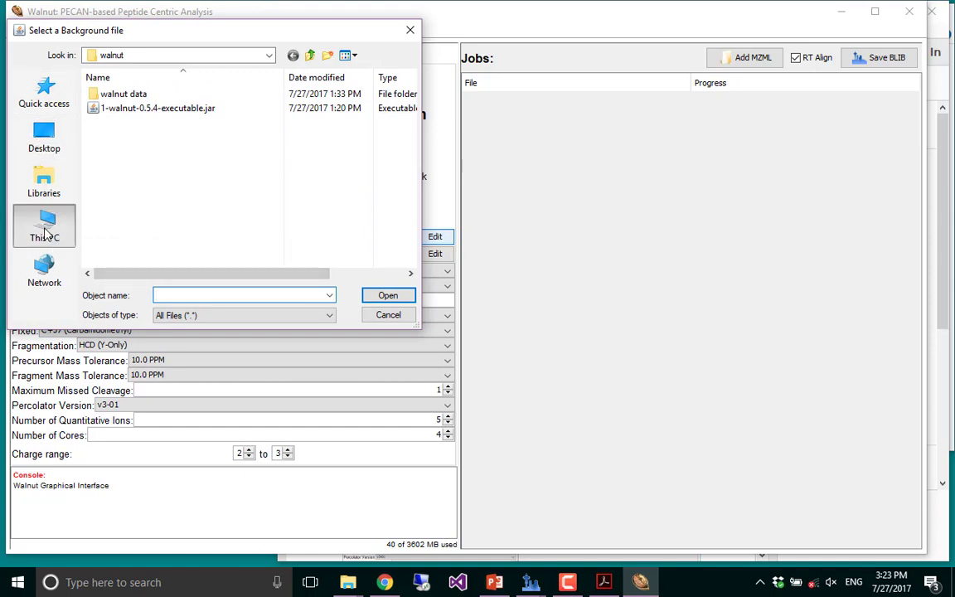
scroll(153, 206, "down", 5)
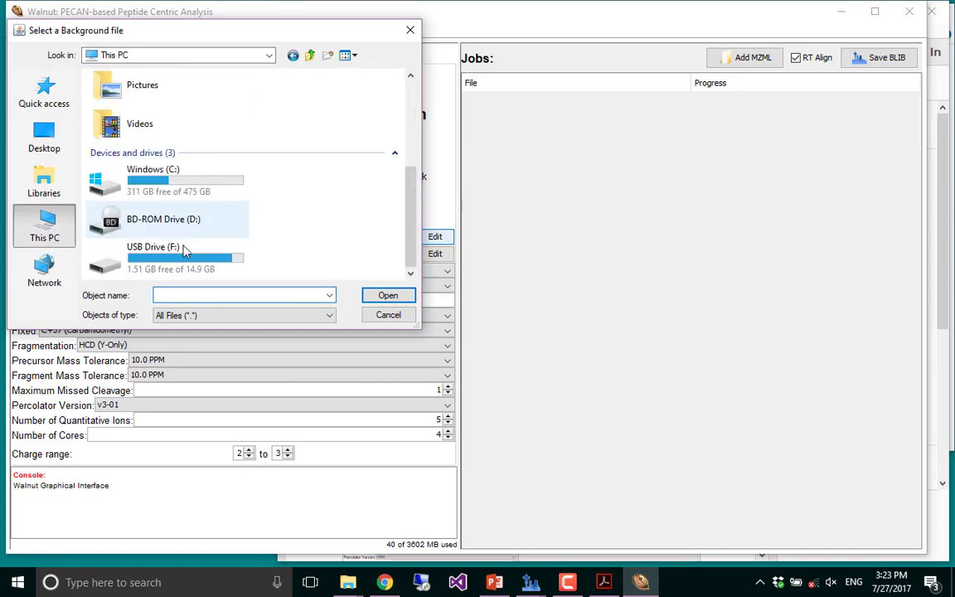
double_click(166, 239)
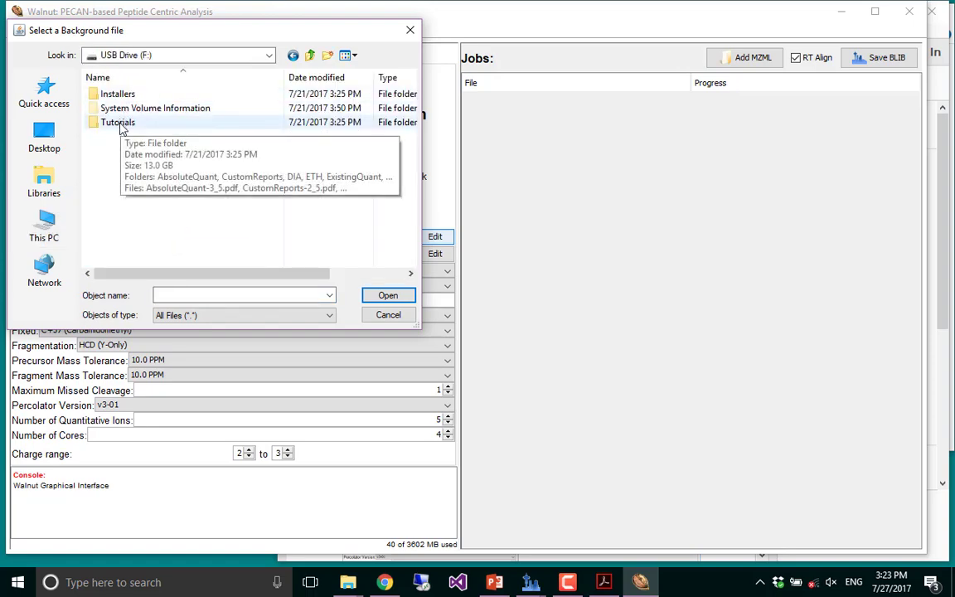
double_click(120, 124)
scroll(132, 165, "down", 1)
scroll(133, 169, "down", 3)
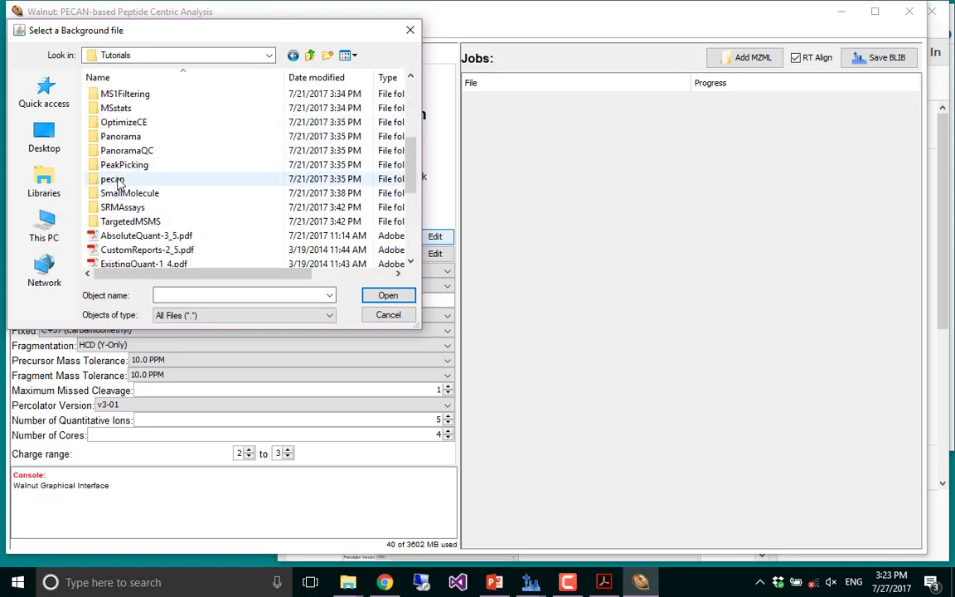
double_click(119, 182)
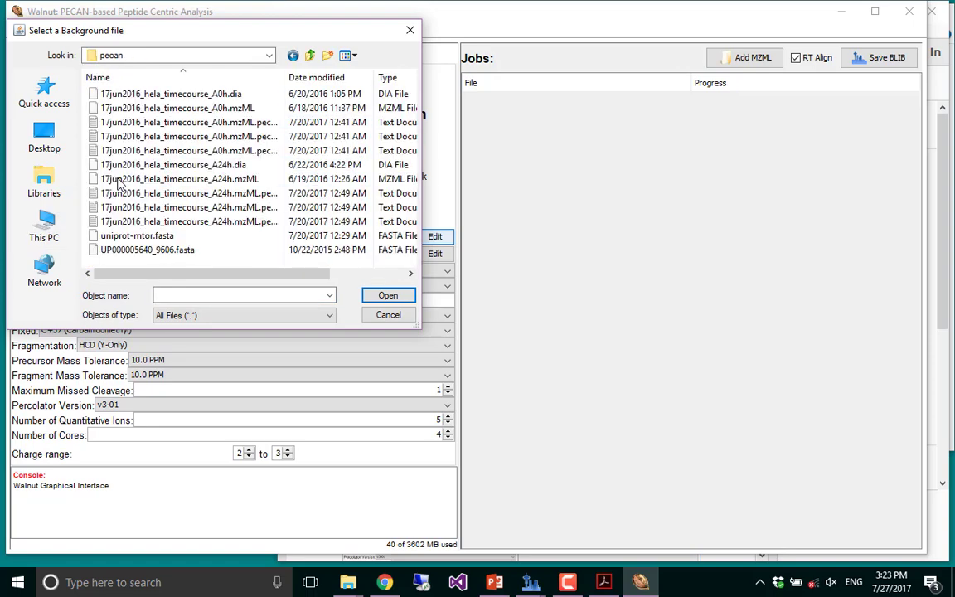
Step: Load UP000005640_9606.fasta as the background file
left_click(137, 237)
left_click(139, 251)
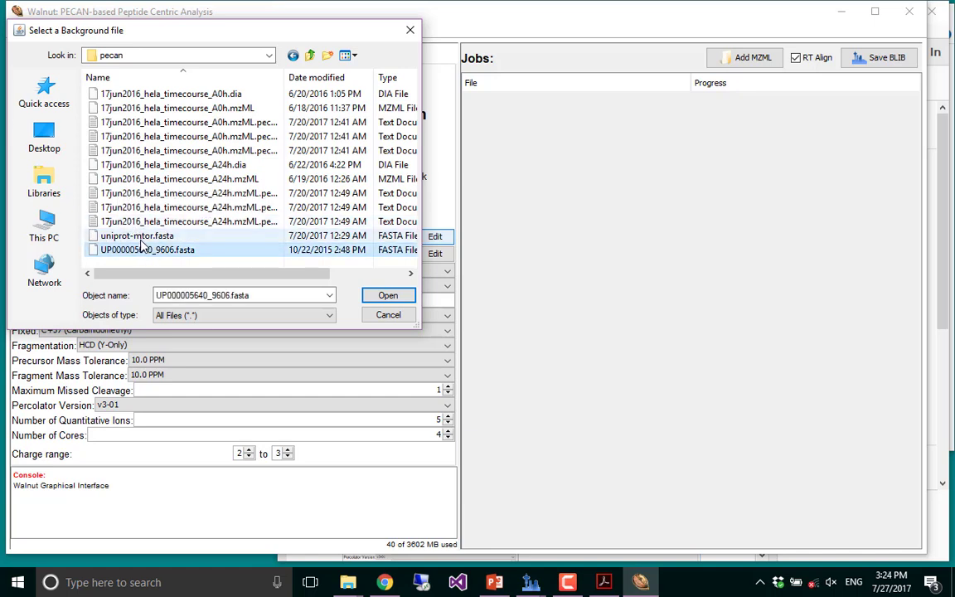
left_click(137, 237)
left_click(154, 252)
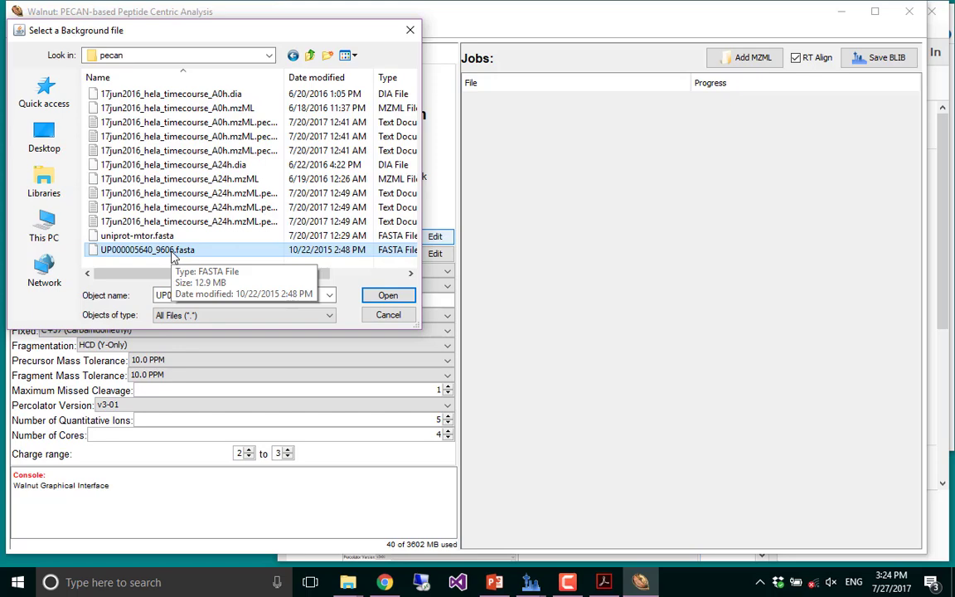
left_click(403, 295)
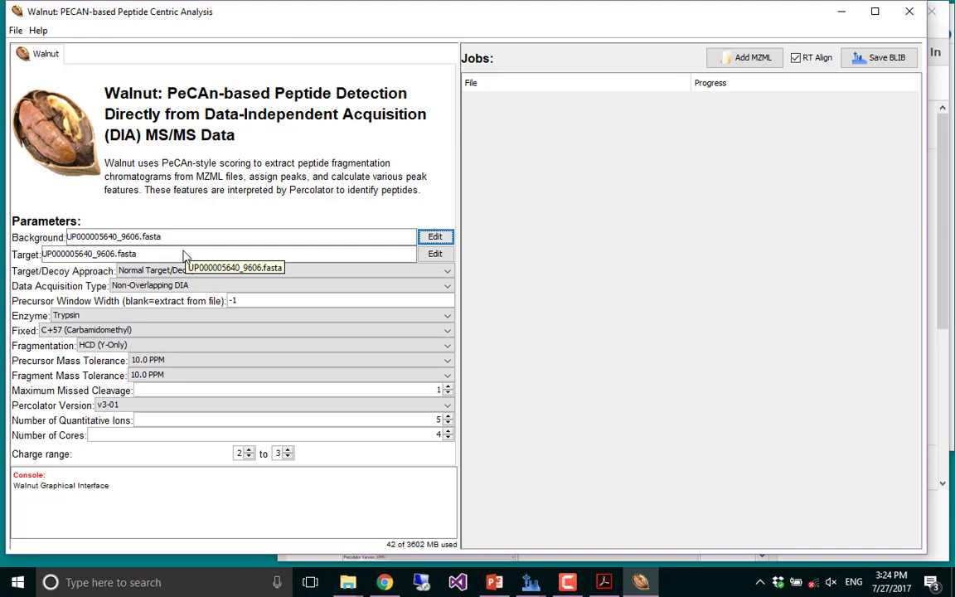
Step: Set the target file to uniprot-mtor.fasta from the pecan folder
left_click(437, 256)
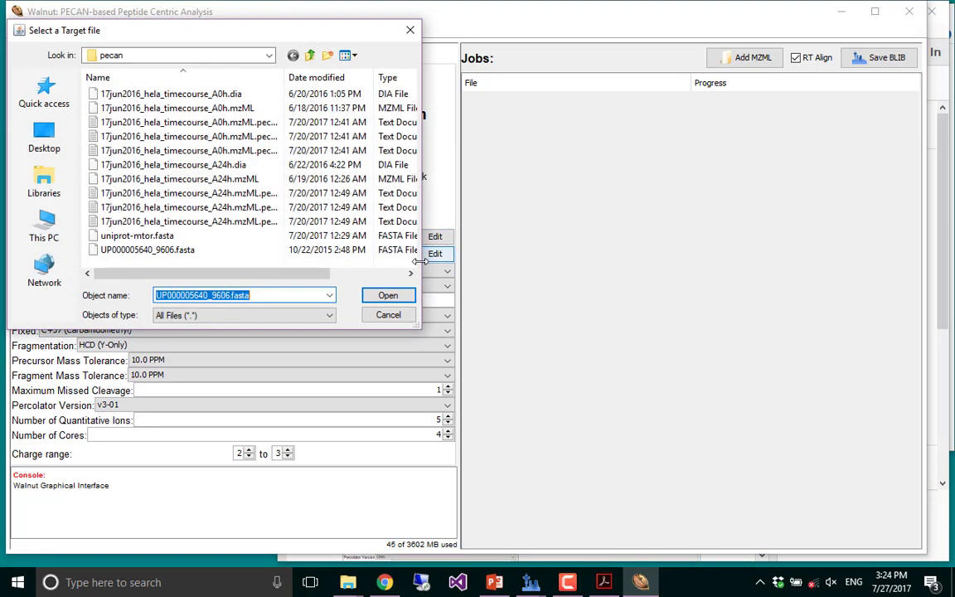
left_click(167, 239)
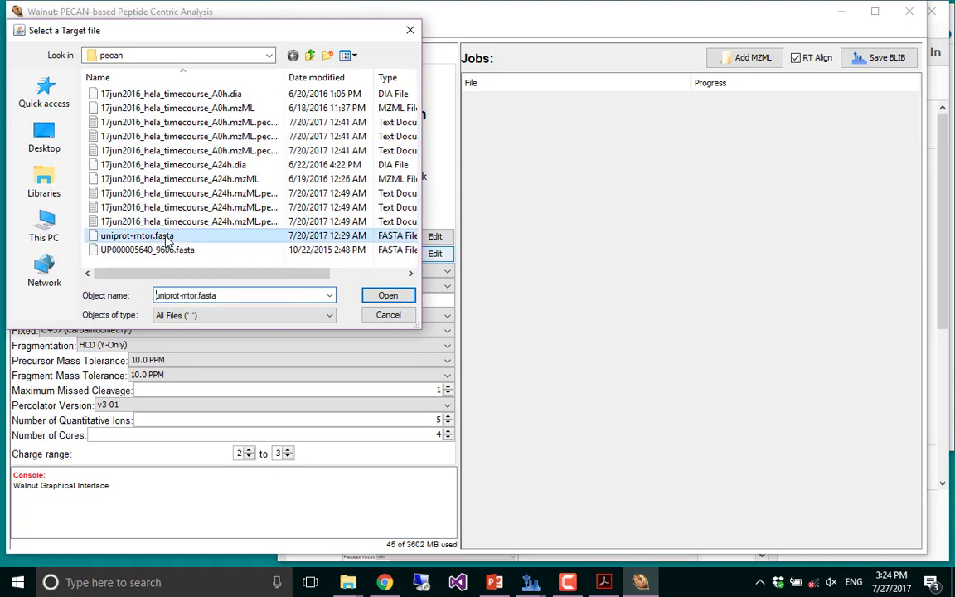
left_click(392, 302)
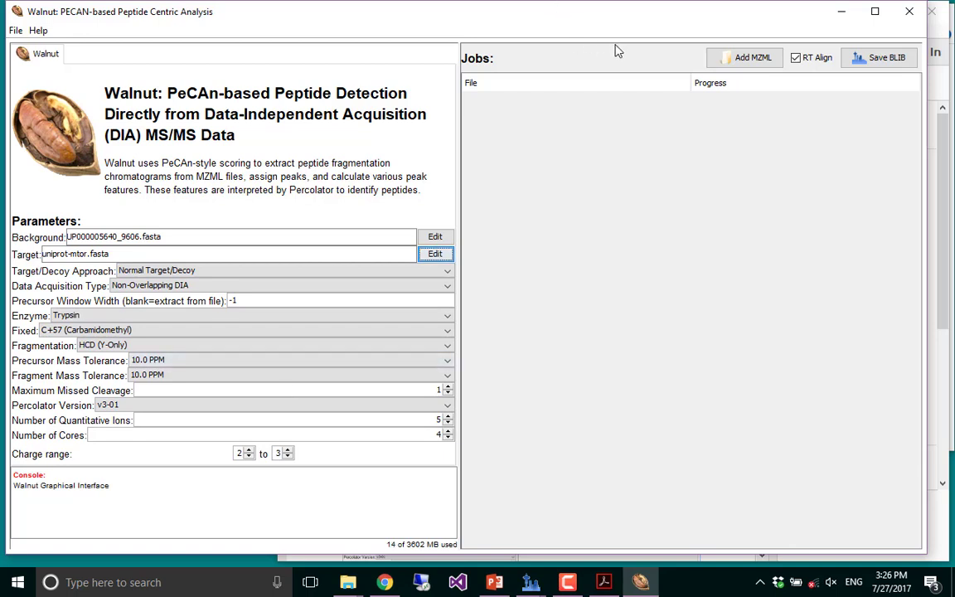
Step: Add 17jun2016_hela_timecourse_A0h.mzML and 17jun2016_hela_timecourse_A24h.mzML to the jobs list
left_click(739, 59)
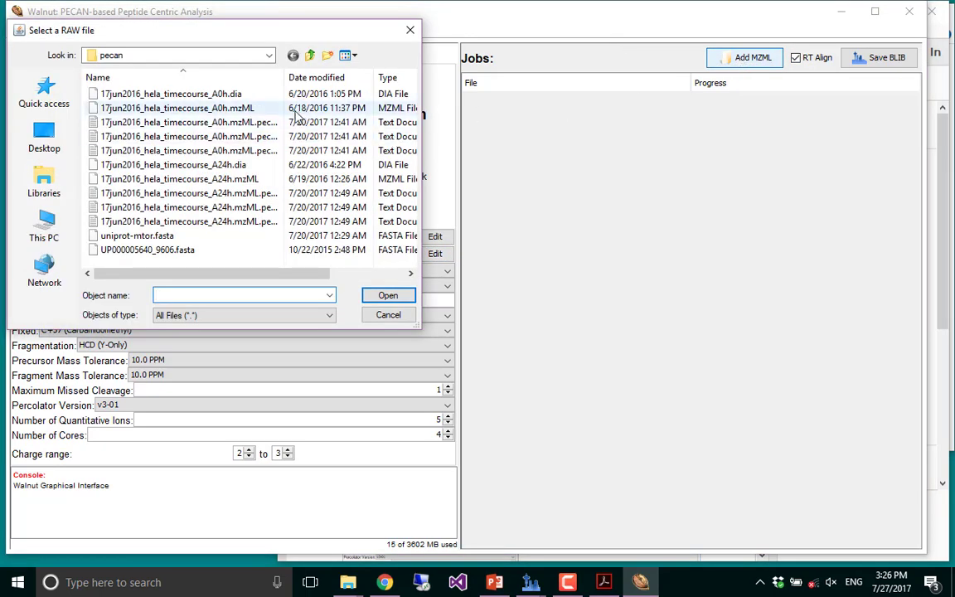
left_click(250, 110)
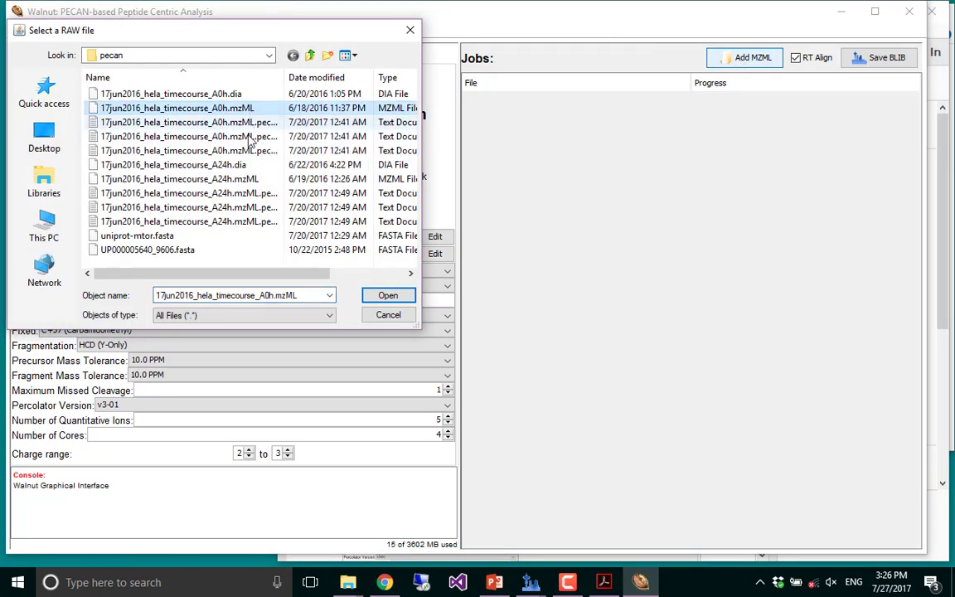
left_click(242, 179, "ctrl")
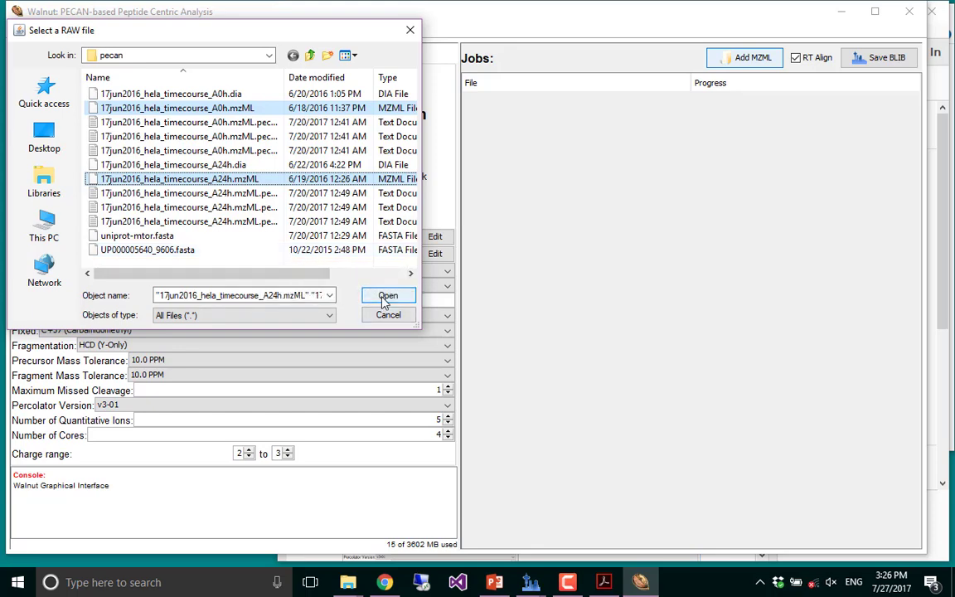
left_click(384, 297)
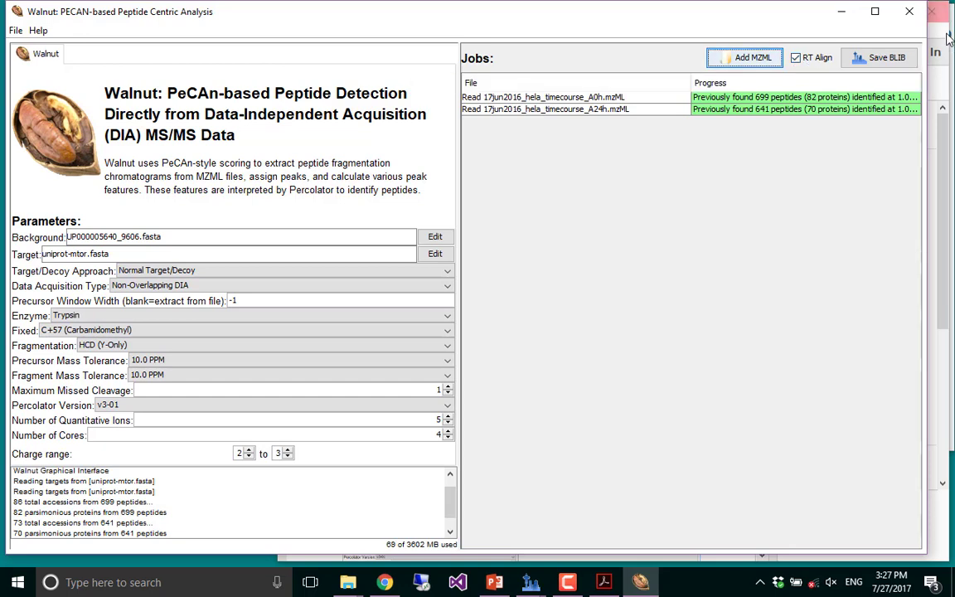
Step: Save the results as a BLIB library named combined in the pecan folder
left_click(895, 66)
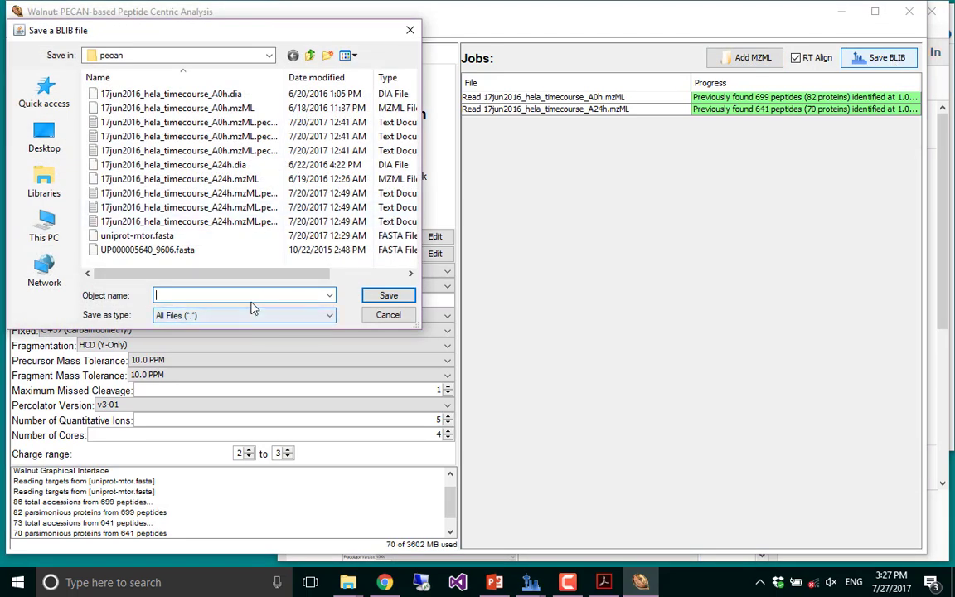
type("com")
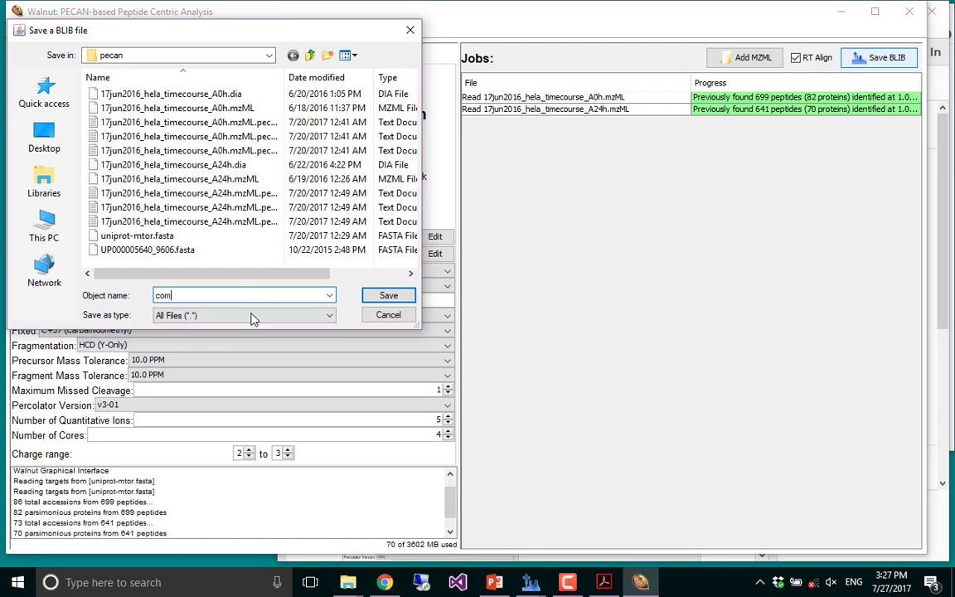
type("bined")
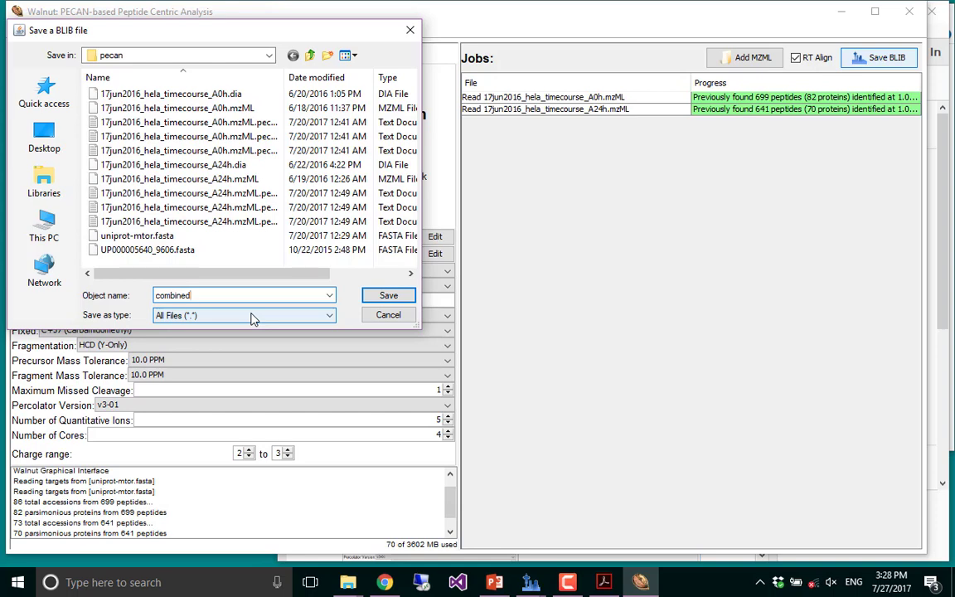
key("Return")
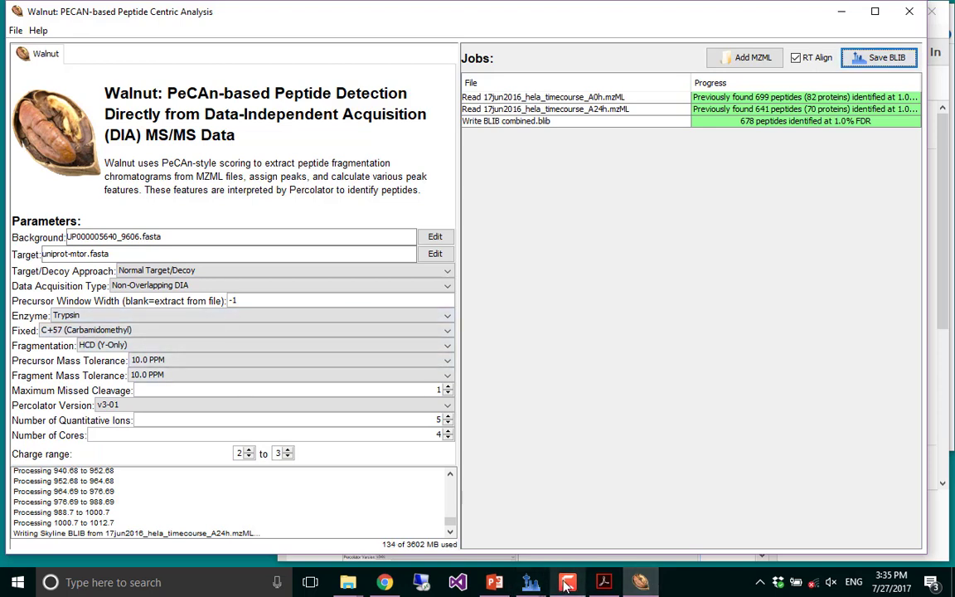
Step: Switch to the Skyline window with AbsoluteCourse.sky and close its Peptide Ratio Results document grid
mouse_move(535, 587)
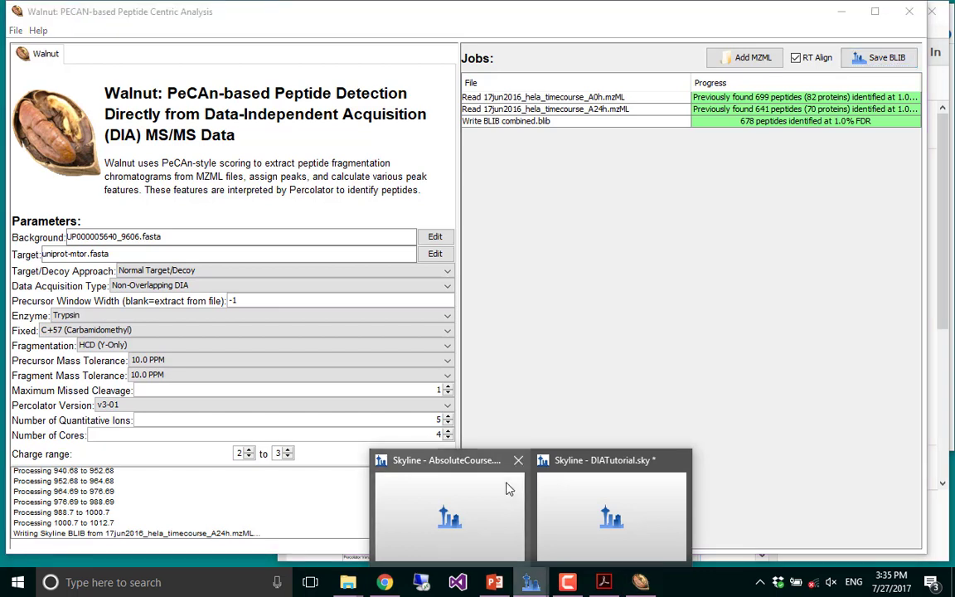
left_click(497, 509)
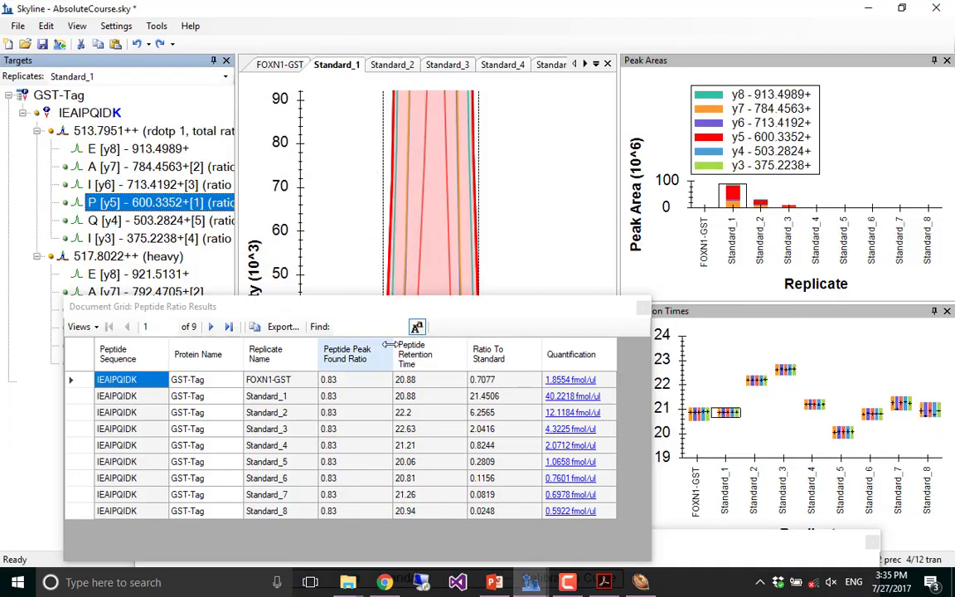
left_click(641, 308)
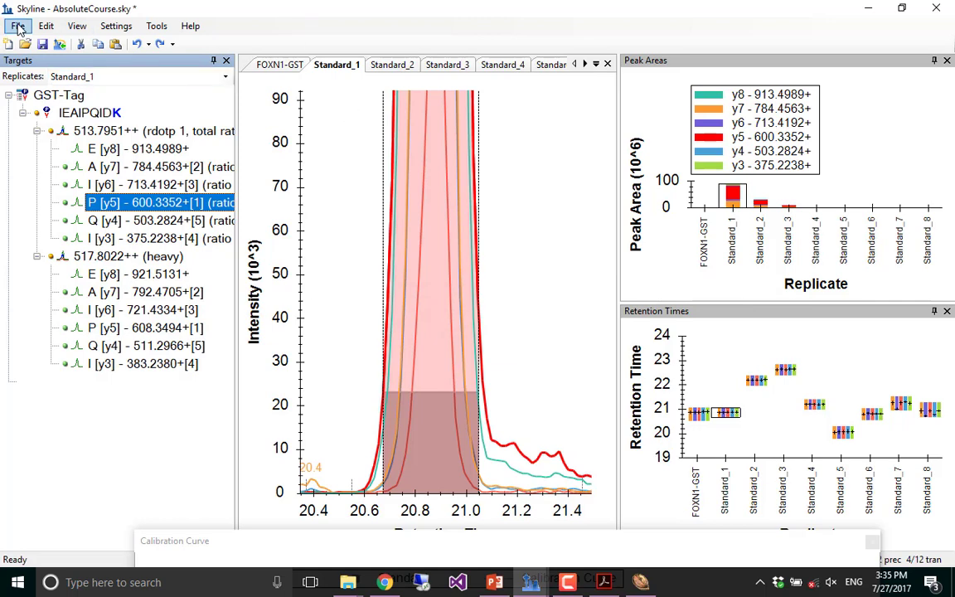
Step: Exit the Skyline window holding AbsoluteCourse.sky without saving its changes
left_click(18, 26)
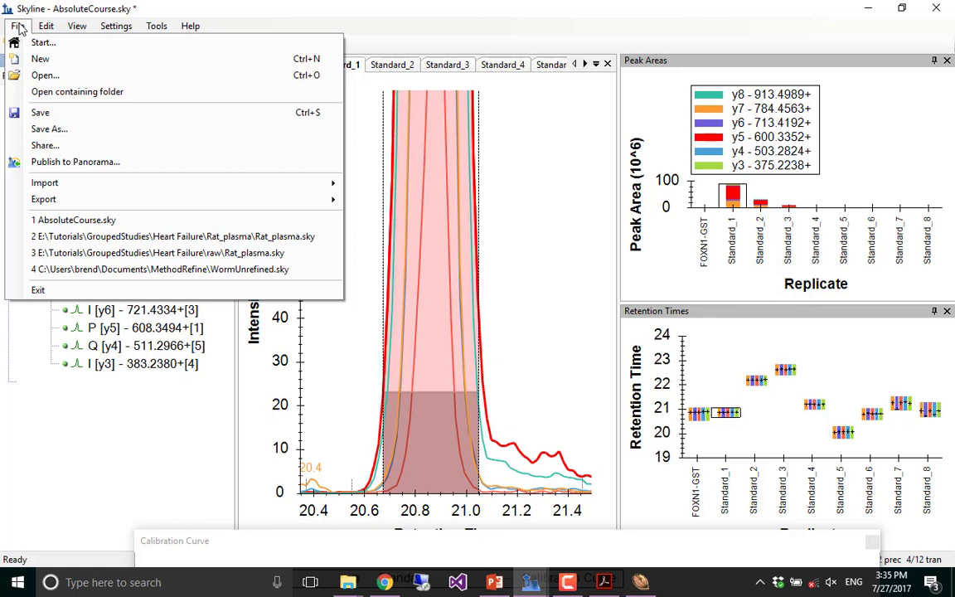
left_click(99, 272)
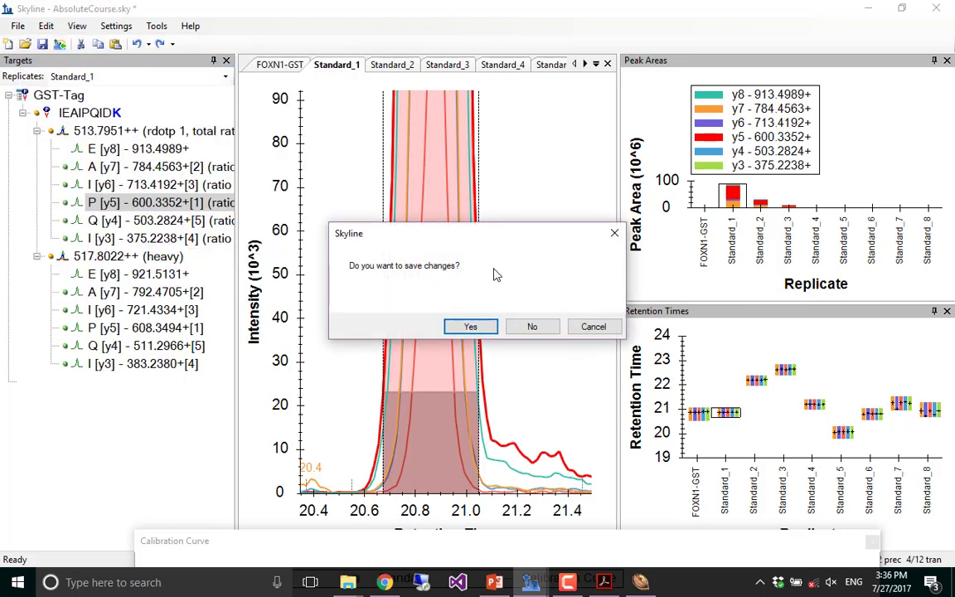
left_click(535, 326)
Step: Start Skyline-daily, get past the 3.7 upgrade prompt, and open a blank document
left_click(18, 581)
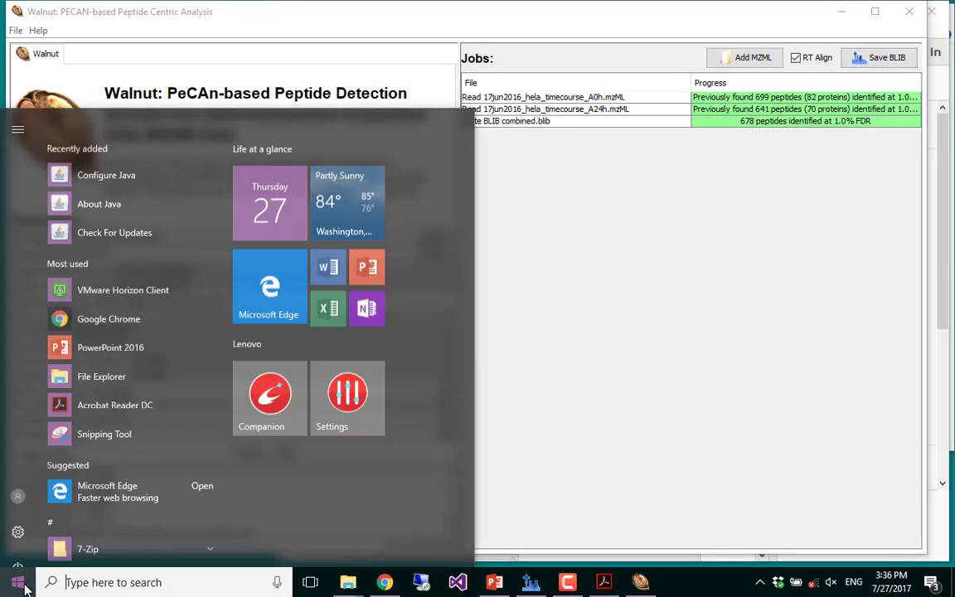
scroll(146, 473, "down", 15)
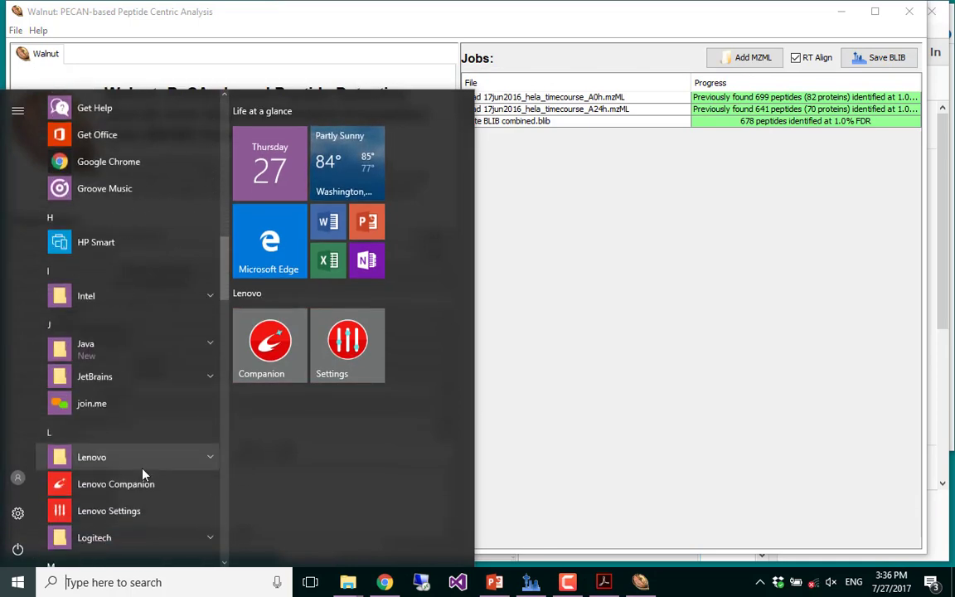
scroll(139, 476, "down", 5)
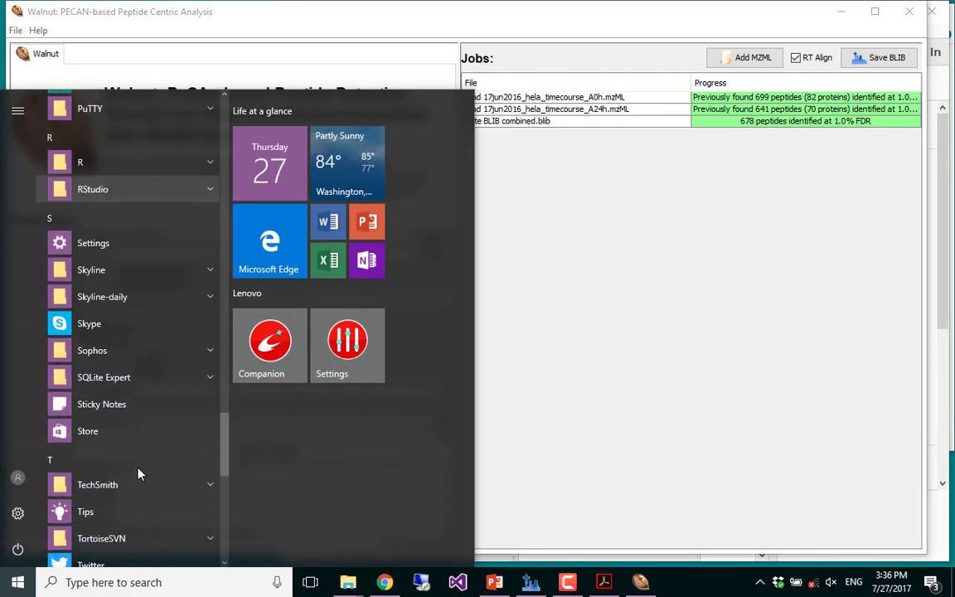
left_click(203, 306)
left_click(141, 323)
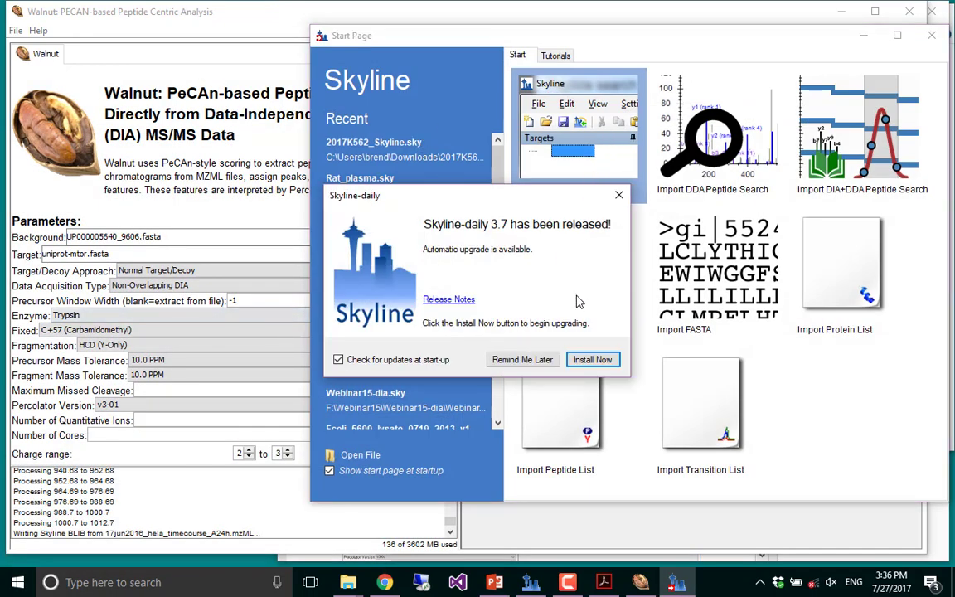
left_click(580, 365)
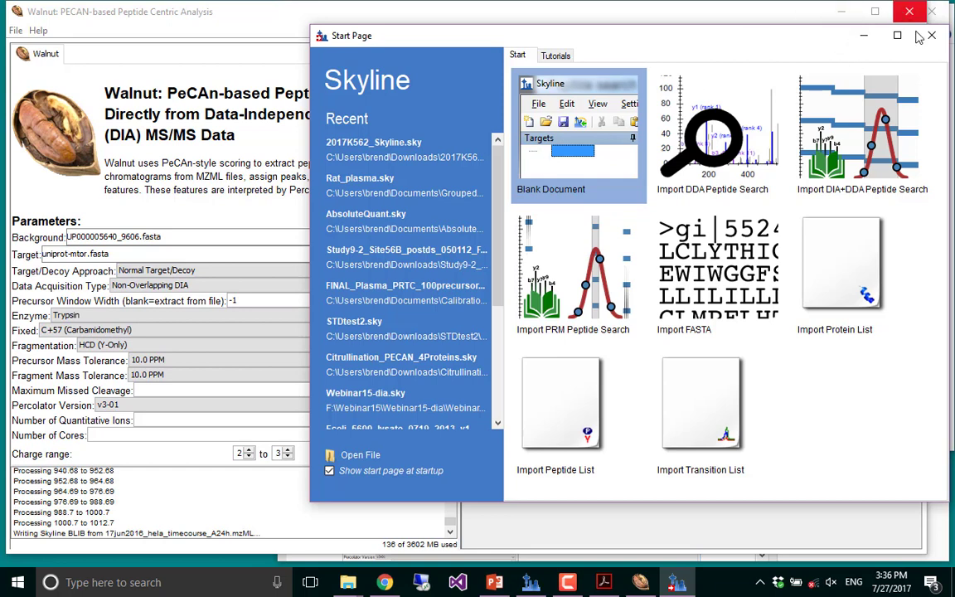
left_click(594, 146)
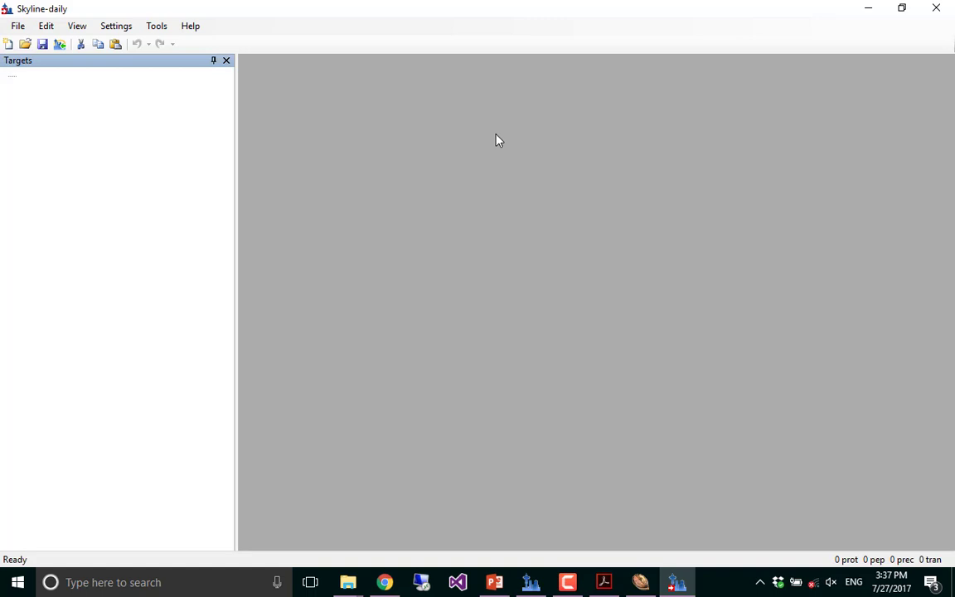
Step: Set the maximum missed cleavages to 1 in the peptide digestion settings
left_click(136, 26)
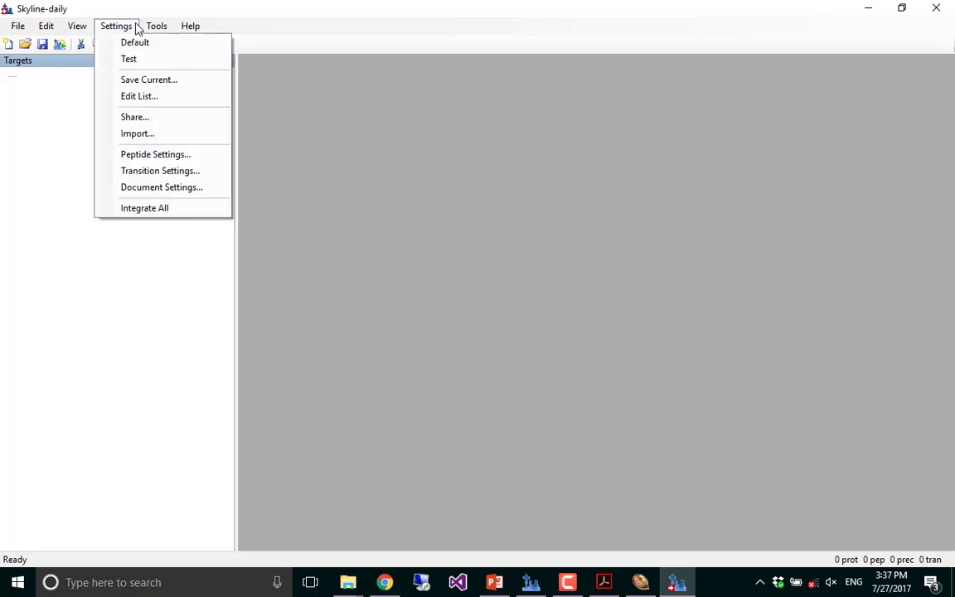
mouse_move(143, 31)
mouse_move(116, 20)
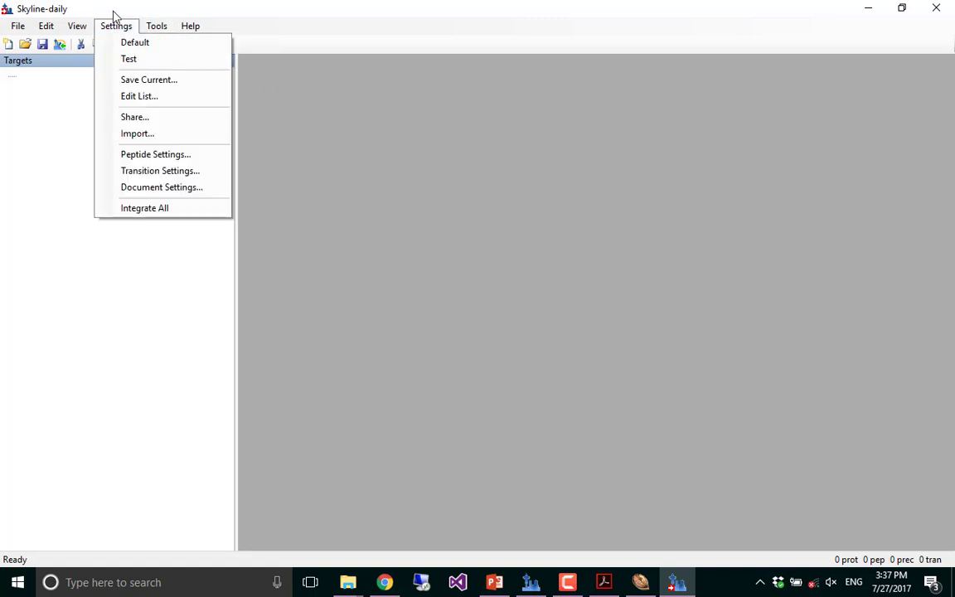
left_click(147, 156)
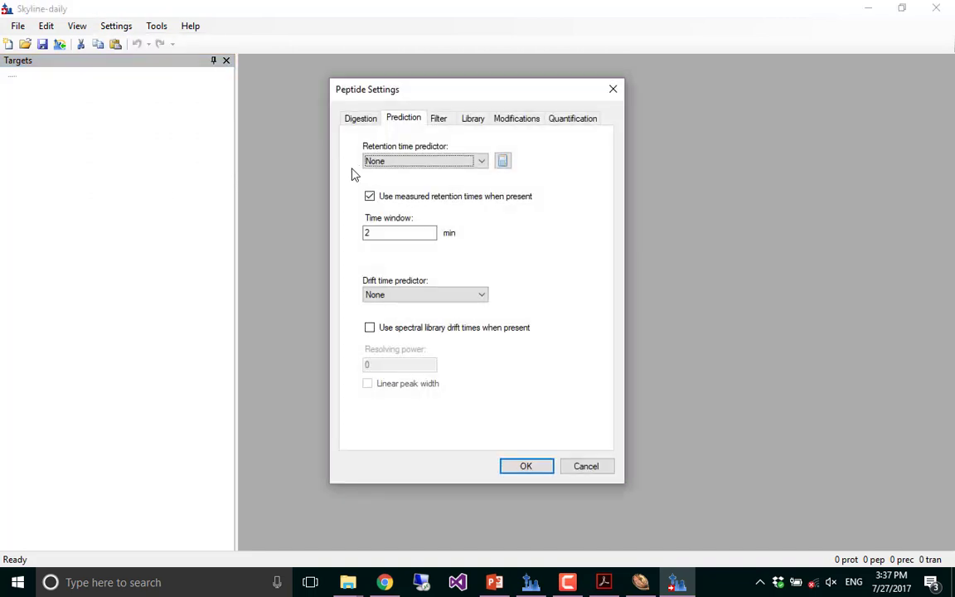
left_click(360, 119)
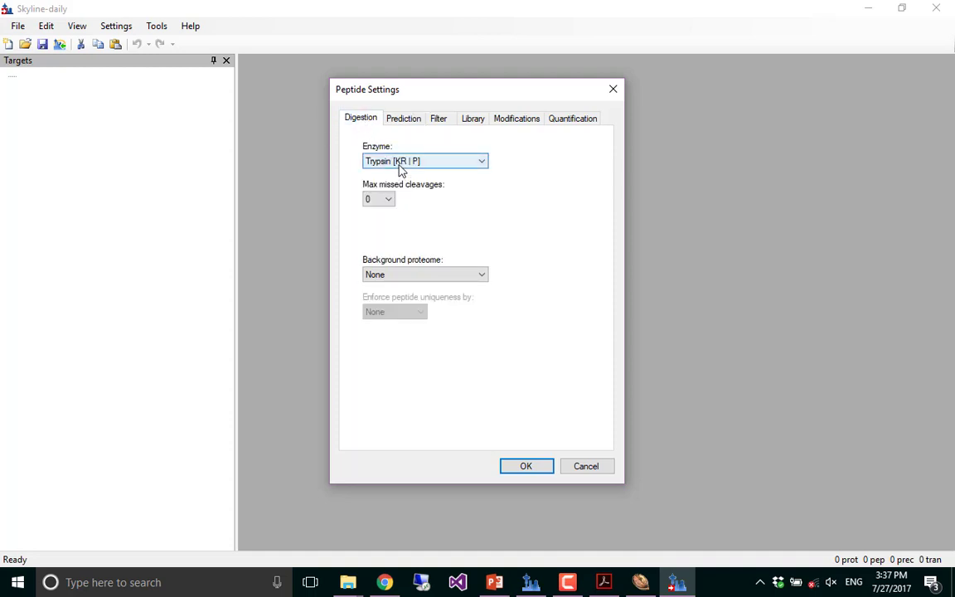
left_click(390, 201)
left_click(386, 221)
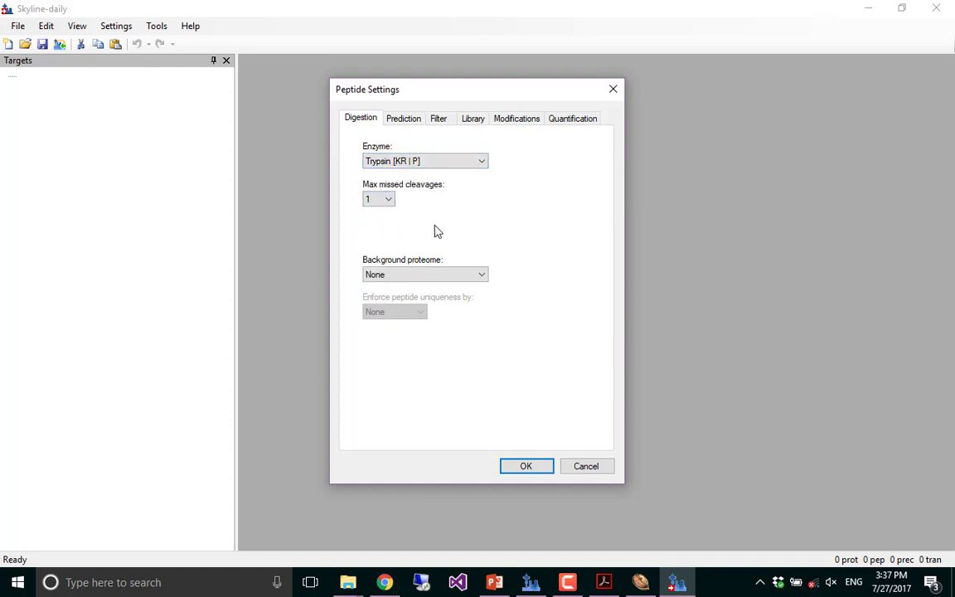
Step: Check the retention time prediction settings and set the minimum peptide length to 6 in the peptide filter
left_click(406, 121)
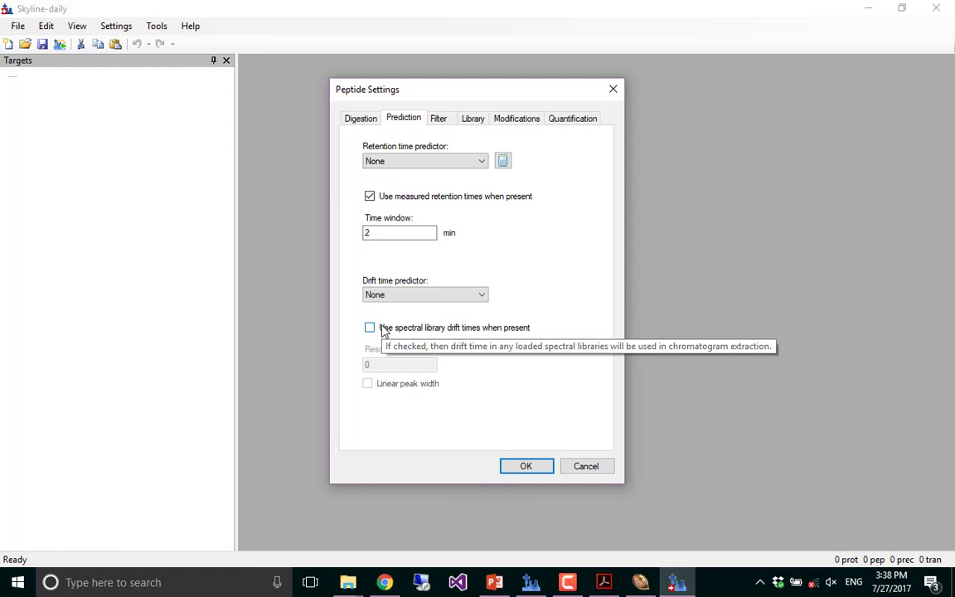
left_click(440, 120)
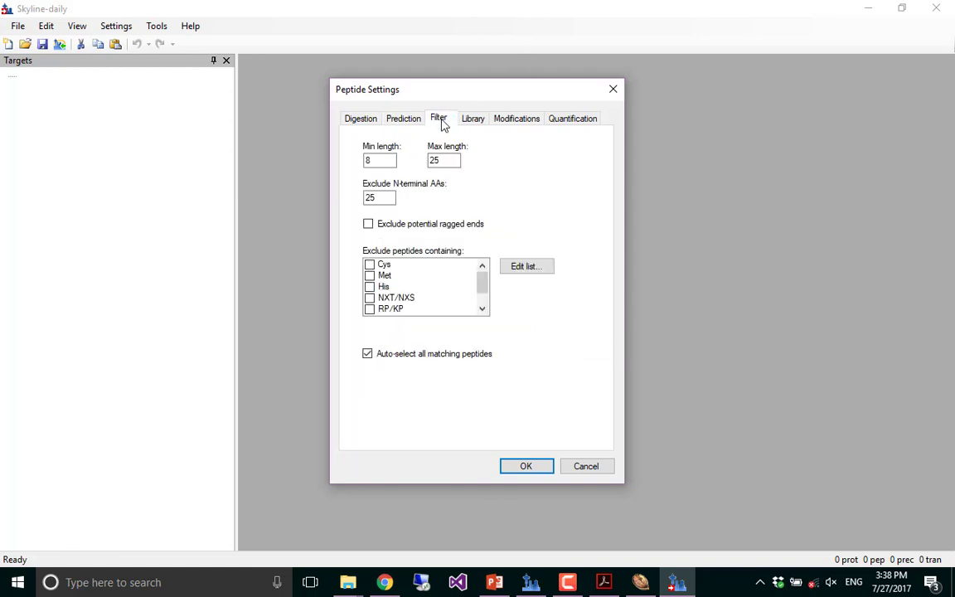
double_click(379, 160)
type("6")
mouse_move(489, 287)
left_mouse_down()
mouse_move(489, 307)
mouse_move(480, 277)
mouse_move(482, 311)
mouse_move(478, 280)
left_mouse_up()
Step: Review the library, modifications and quantification options and apply the peptide settings
left_click(473, 121)
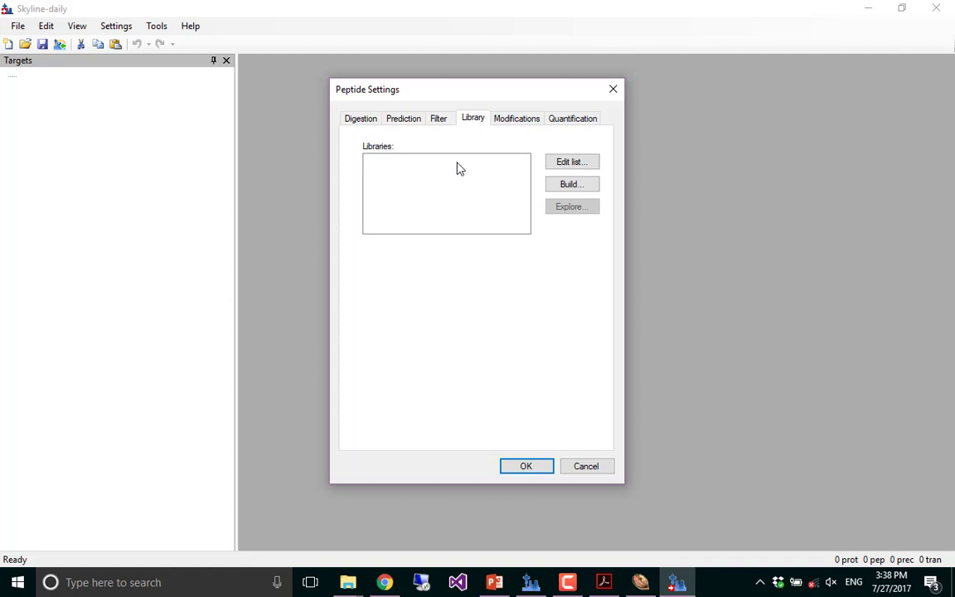
left_click(518, 120)
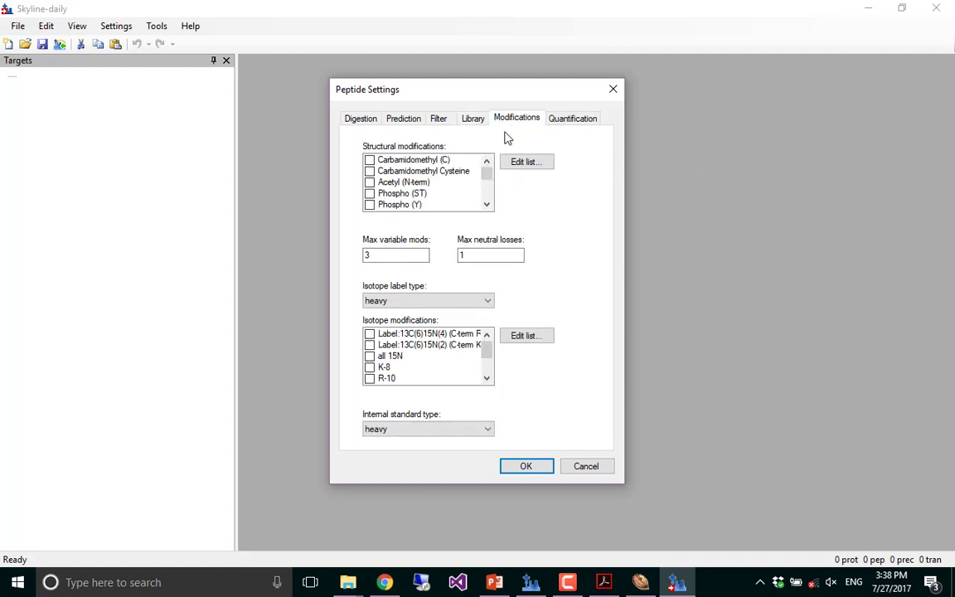
left_click(575, 121)
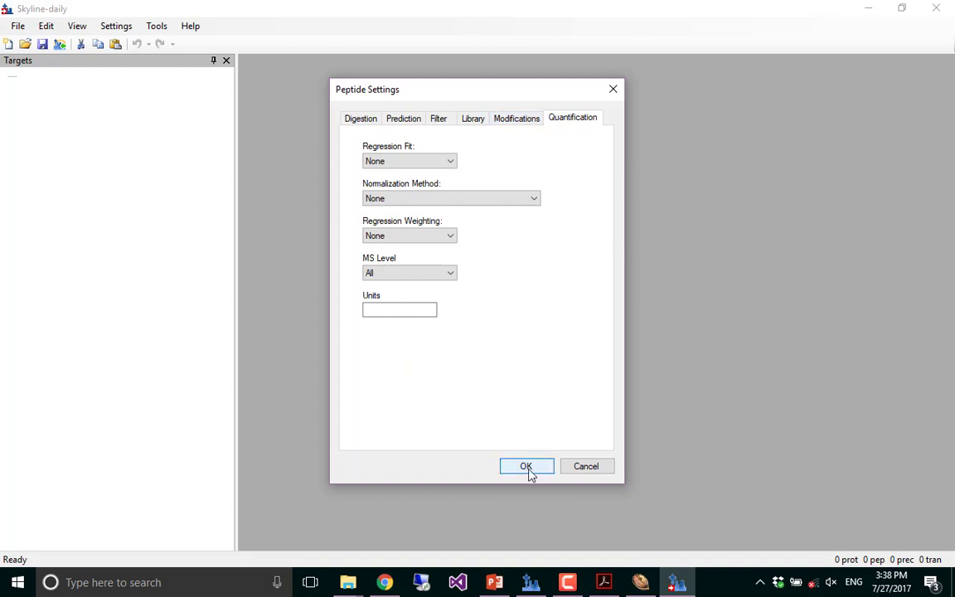
left_click(503, 124)
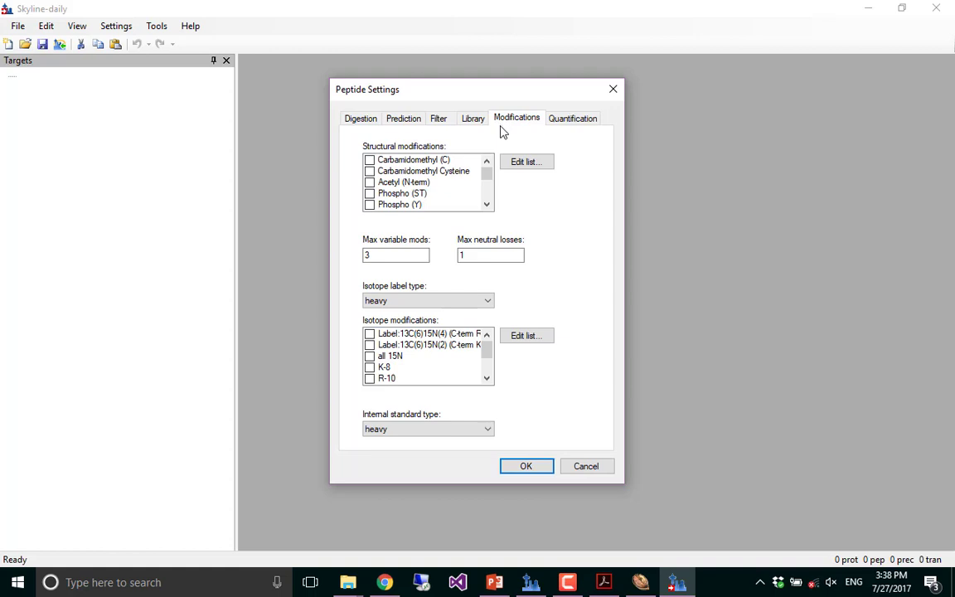
left_click(484, 301)
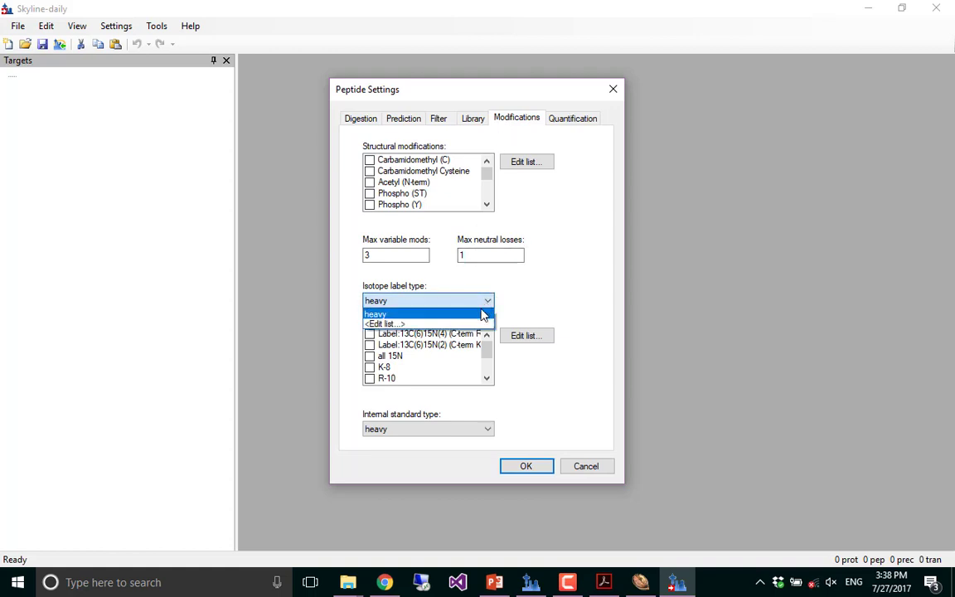
left_click(464, 257)
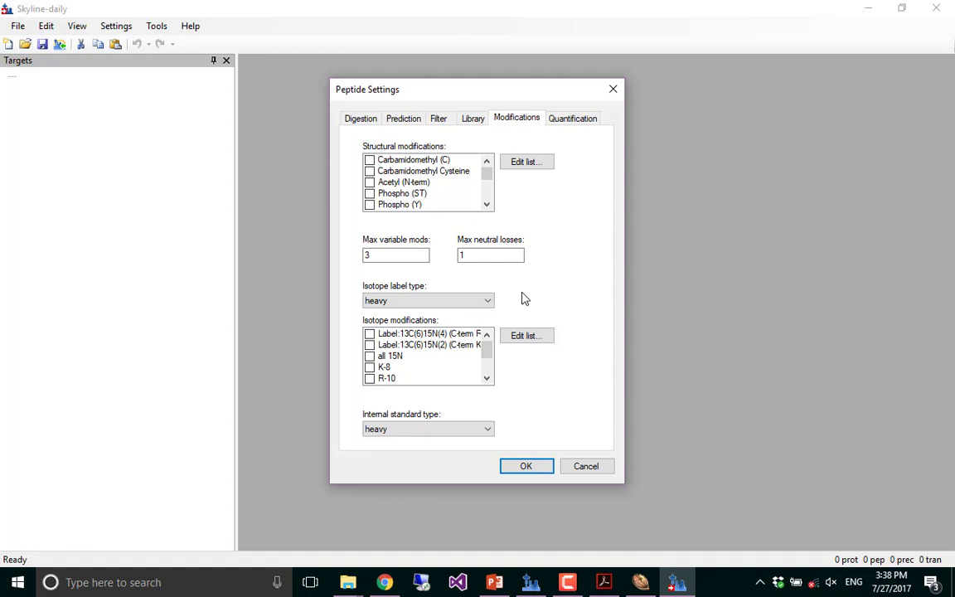
left_click(506, 466)
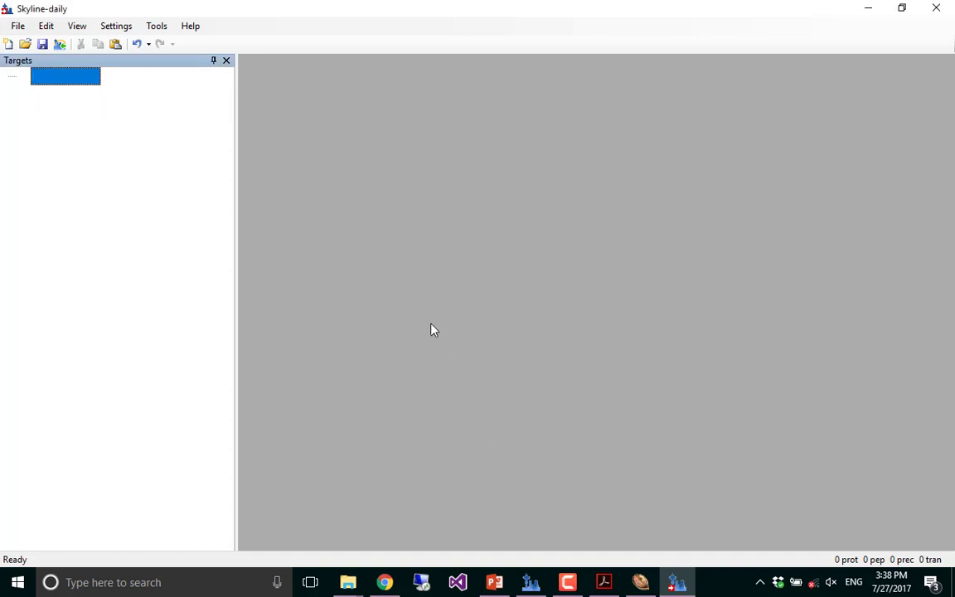
Step: In the transition filter settings, set the product ion charges to 1, 2
left_click(124, 30)
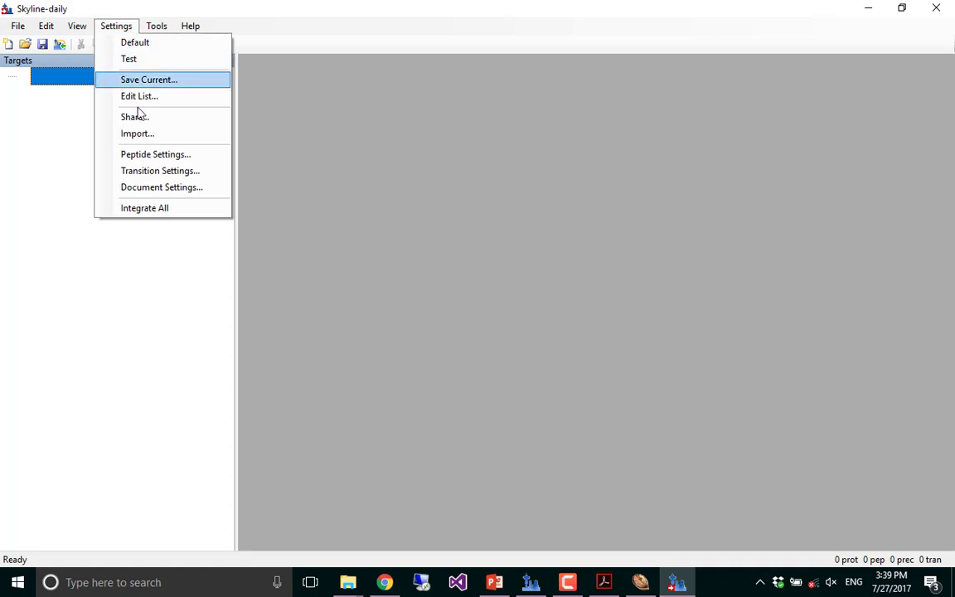
left_click(149, 171)
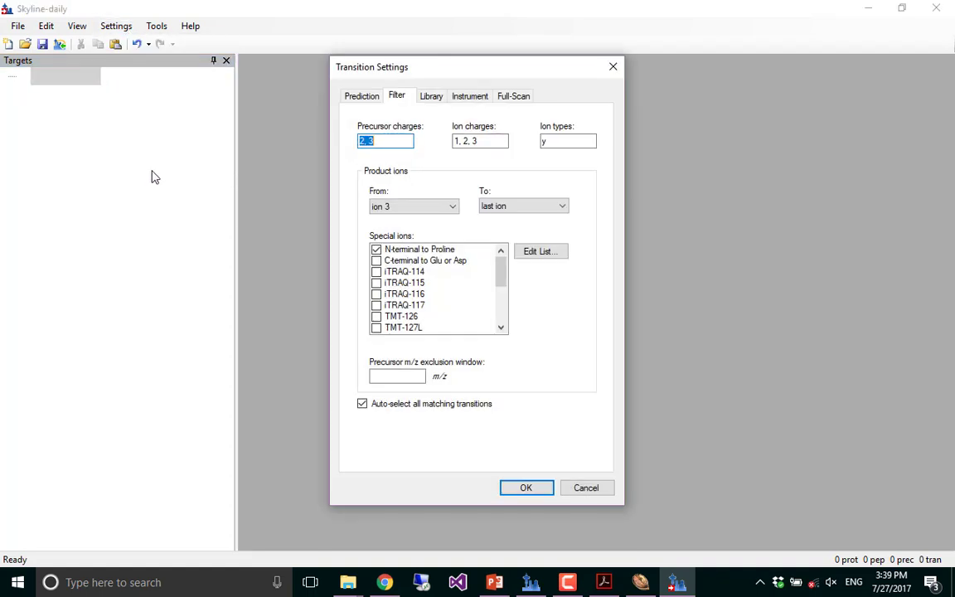
left_click(361, 98)
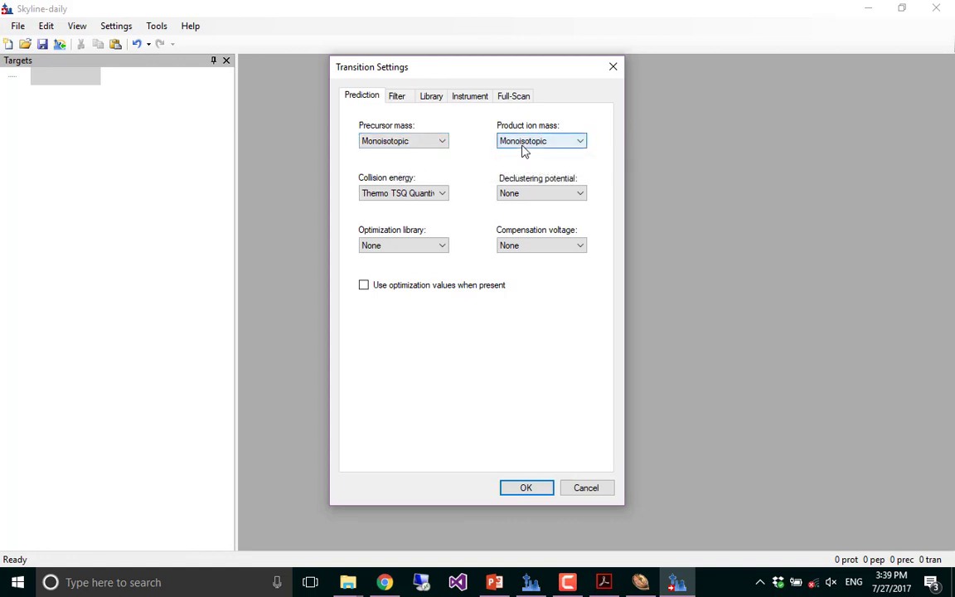
left_click(396, 98)
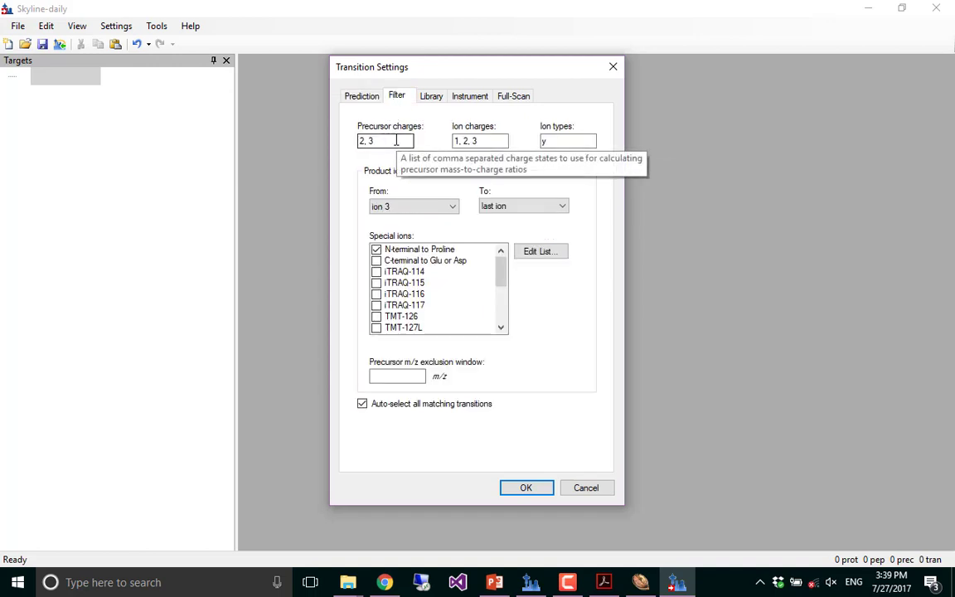
left_click_drag(398, 142, 290, 139)
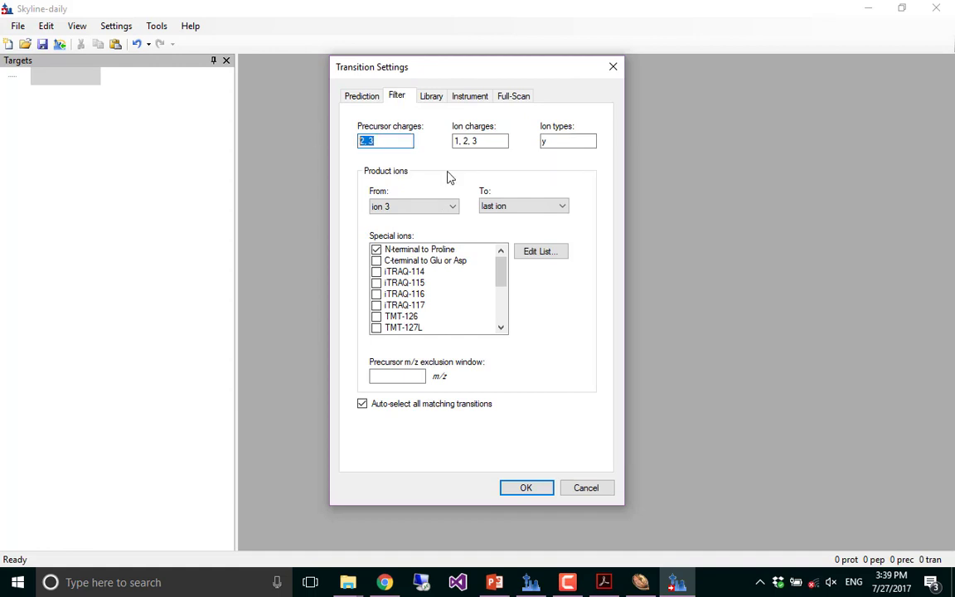
left_click(393, 141)
left_click(488, 145)
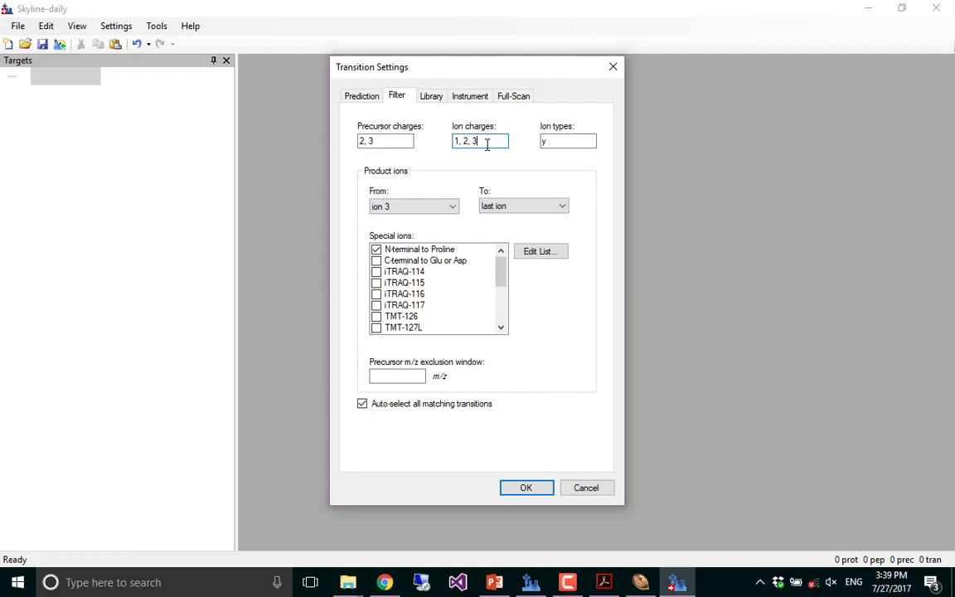
key("BackSpace")
key("BackSpace")
key("BackSpace")
Step: Set the transition ion types to y,p and exclude the N-terminal to Proline special ion
left_click(559, 144)
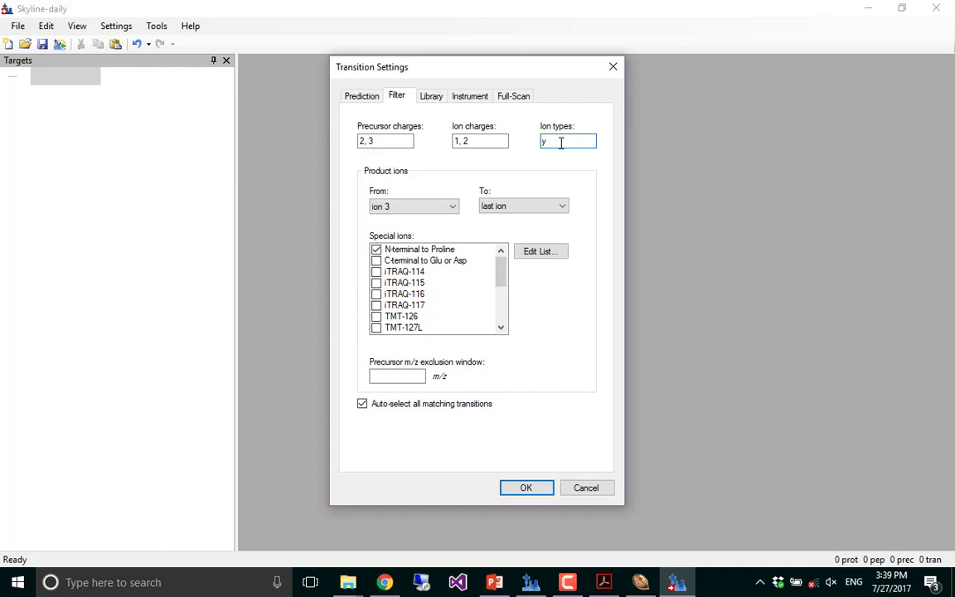
type(",p")
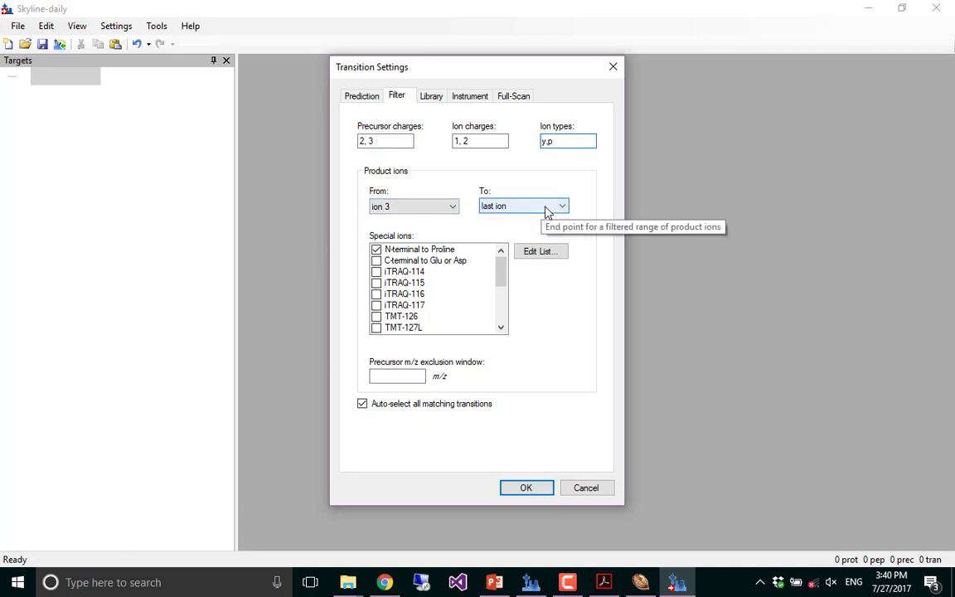
left_click(376, 252)
mouse_move(501, 271)
left_mouse_down()
mouse_move(510, 326)
mouse_move(511, 265)
left_mouse_up()
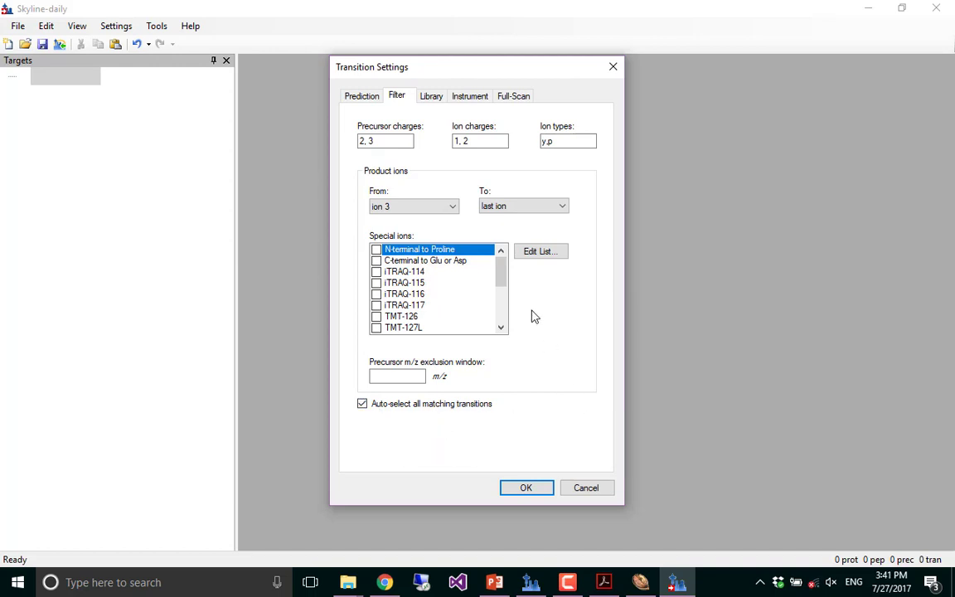
Step: In the transition library settings, set the ion match tolerance to 0.005 m/z and pick 5 product ions from filtered product ions
left_click(432, 97)
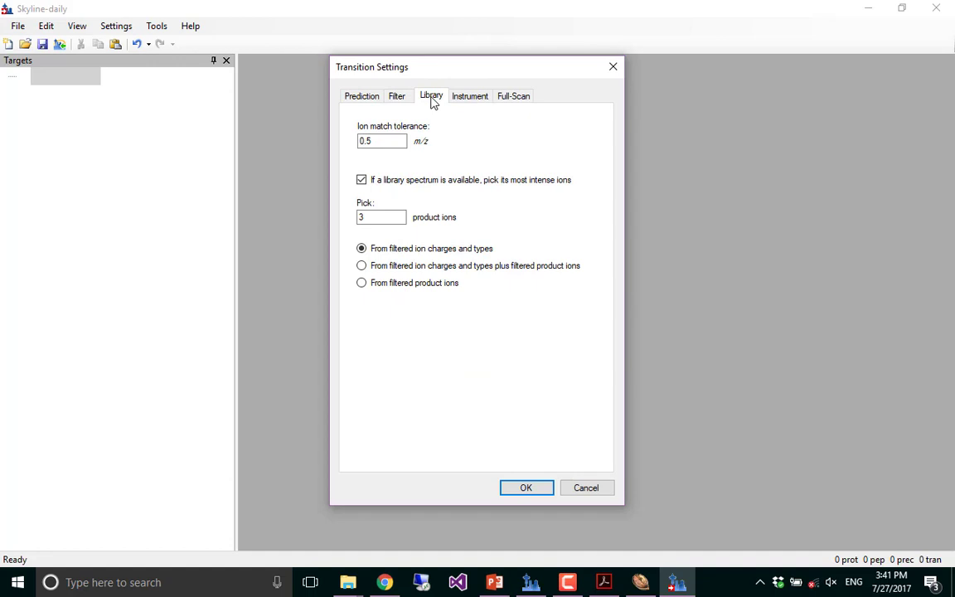
left_click(367, 143)
type("00")
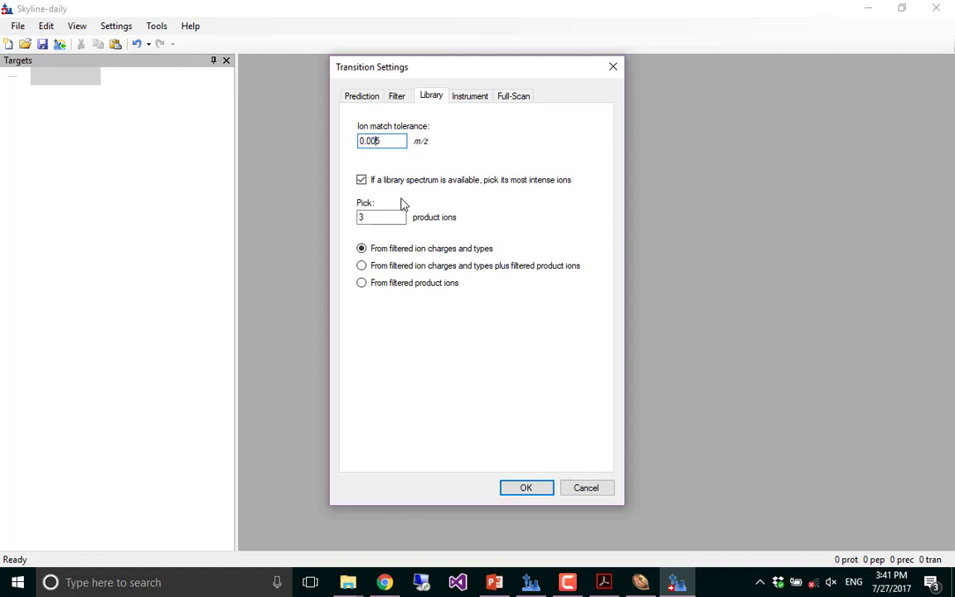
mouse_move(402, 216)
key("Tab")
key("Tab")
type("5")
left_click(362, 285)
Step: Set the instrument's method match tolerance to 0.005 m/z in the transition settings
left_click(471, 96)
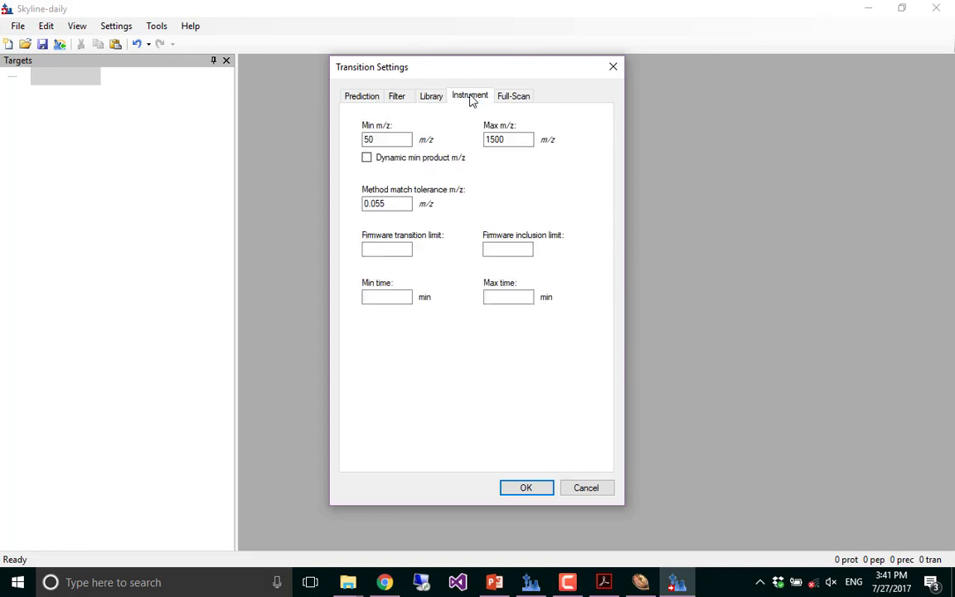
left_click(377, 203)
key("BackSpace")
type("0")
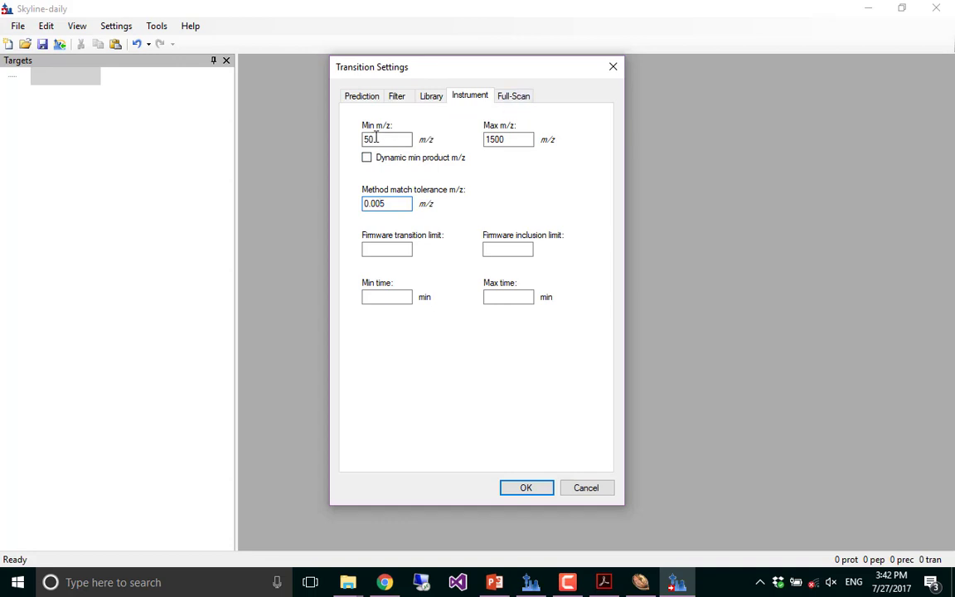
Step: In the full-scan transition settings, include MS1 isotope peaks by Count with 3 peaks and keep the Default isotope labeling enrichment
left_click(510, 99)
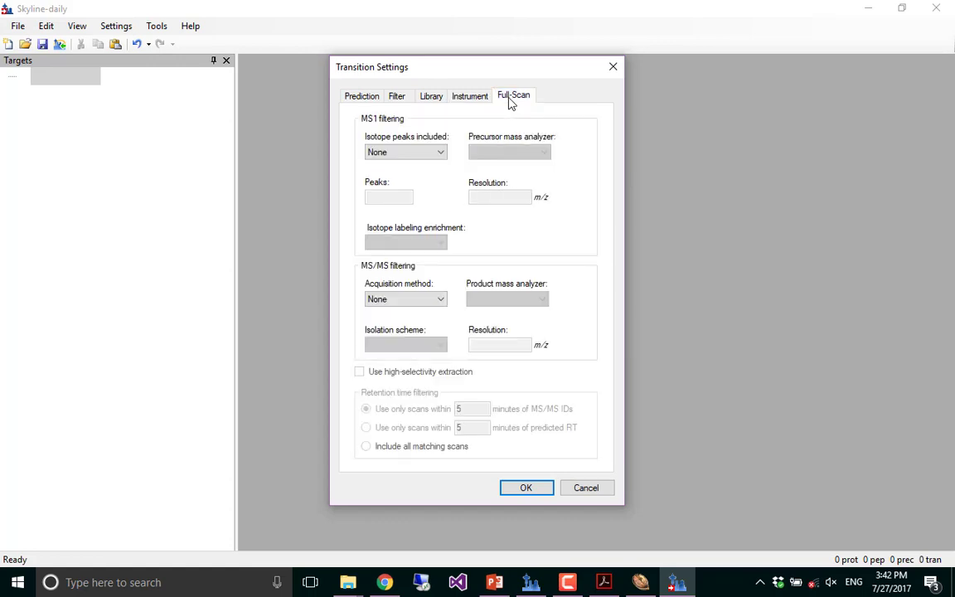
left_click(423, 153)
key("Escape")
key("Down")
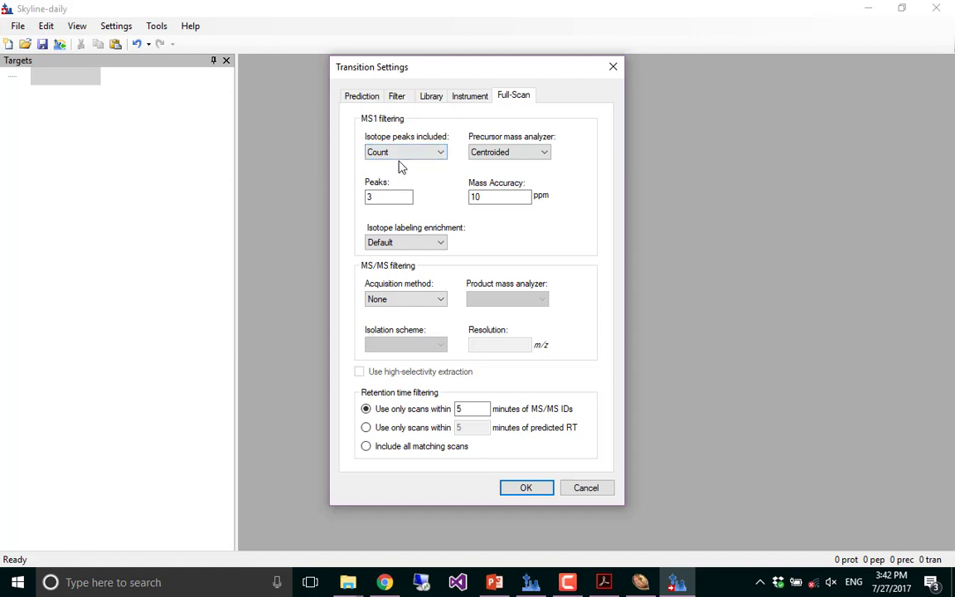
left_click_drag(380, 196, 362, 196)
left_click(422, 249)
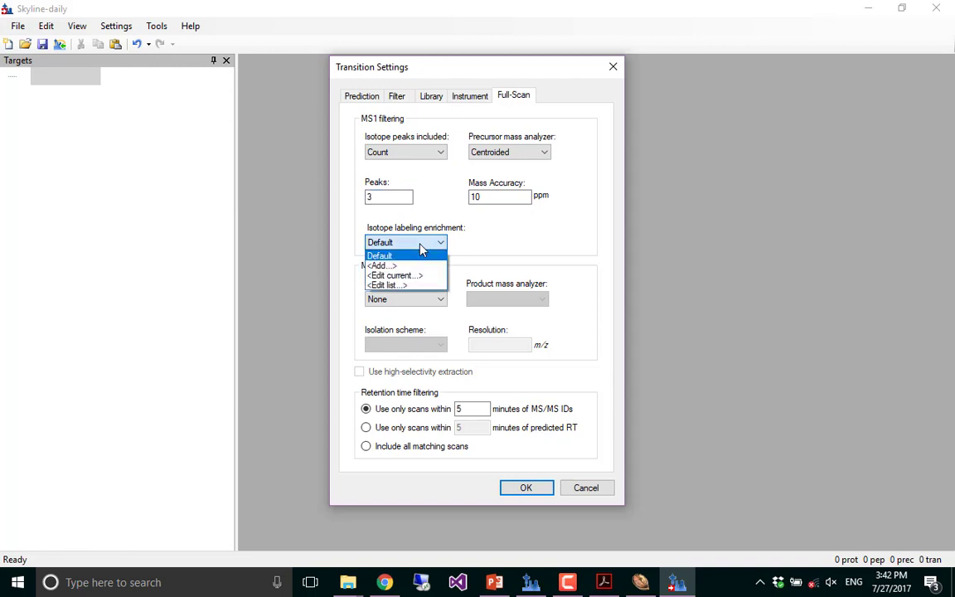
left_click(476, 247)
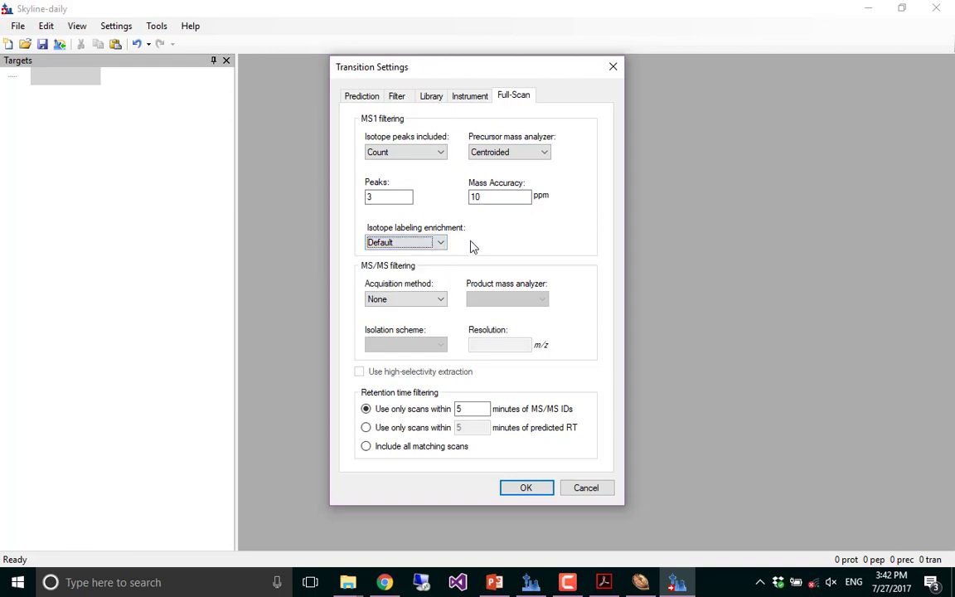
Step: Set the MS/MS filtering acquisition method to DIA with the Results only isolation scheme
left_click(437, 302)
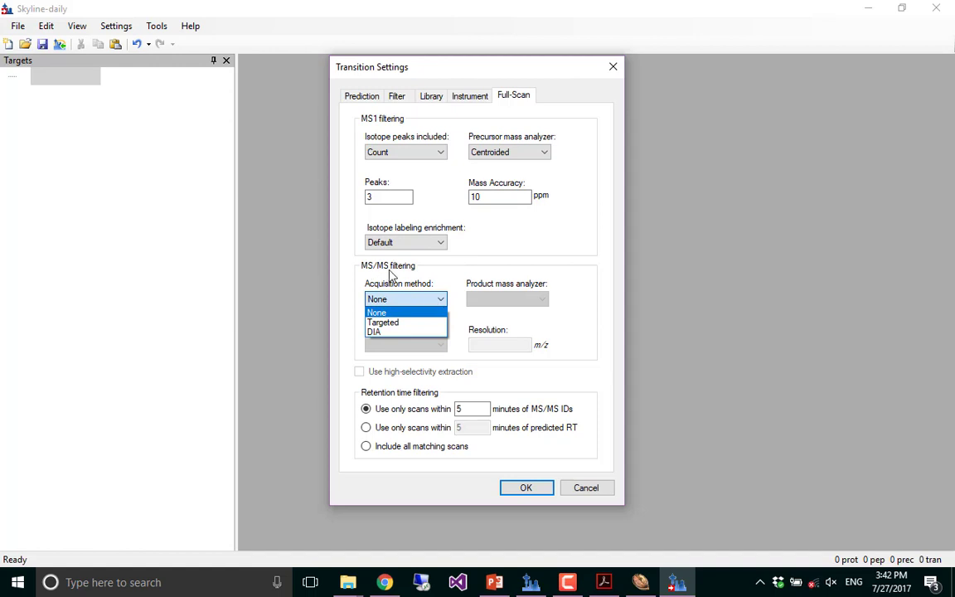
left_click(395, 332)
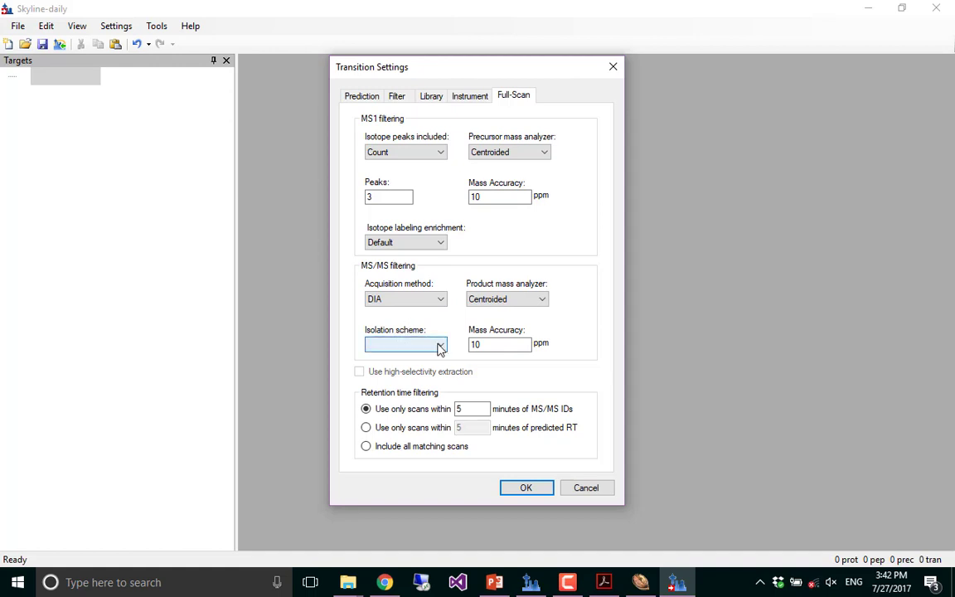
left_click(432, 344)
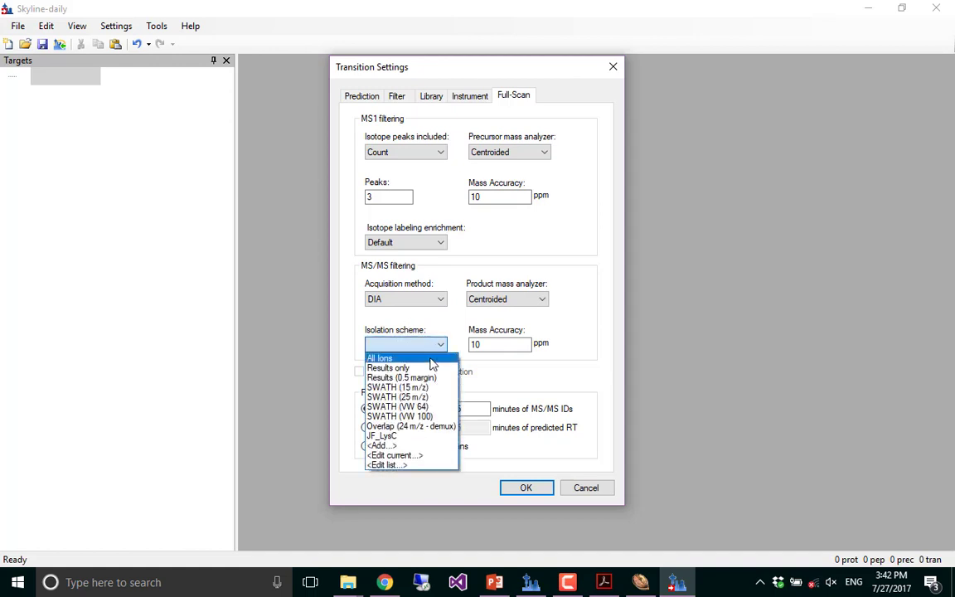
left_click(429, 368)
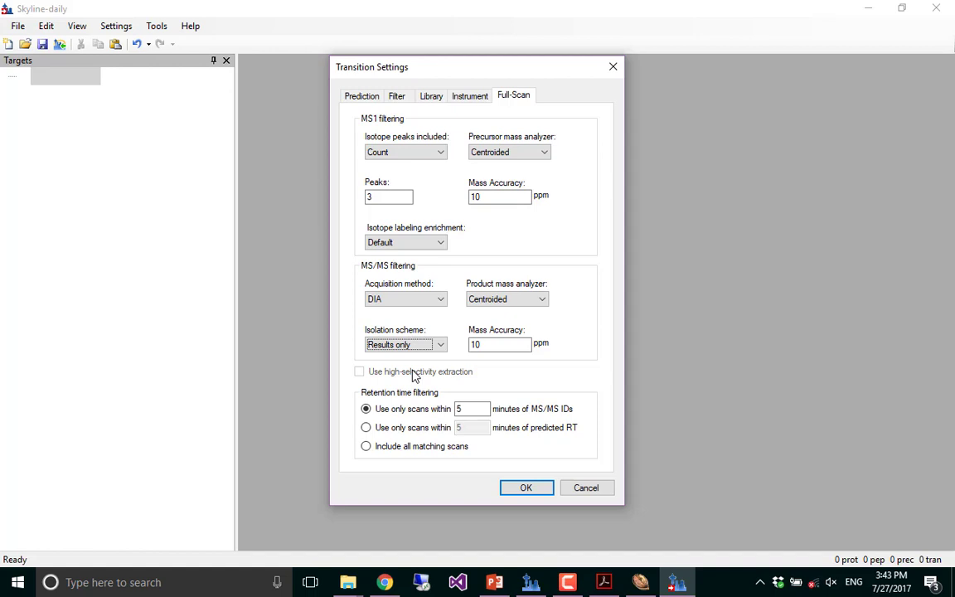
mouse_move(517, 292)
Step: Limit retention time filtering to scans within 2 minutes of MS/MS IDs and accept the transition settings
double_click(473, 408)
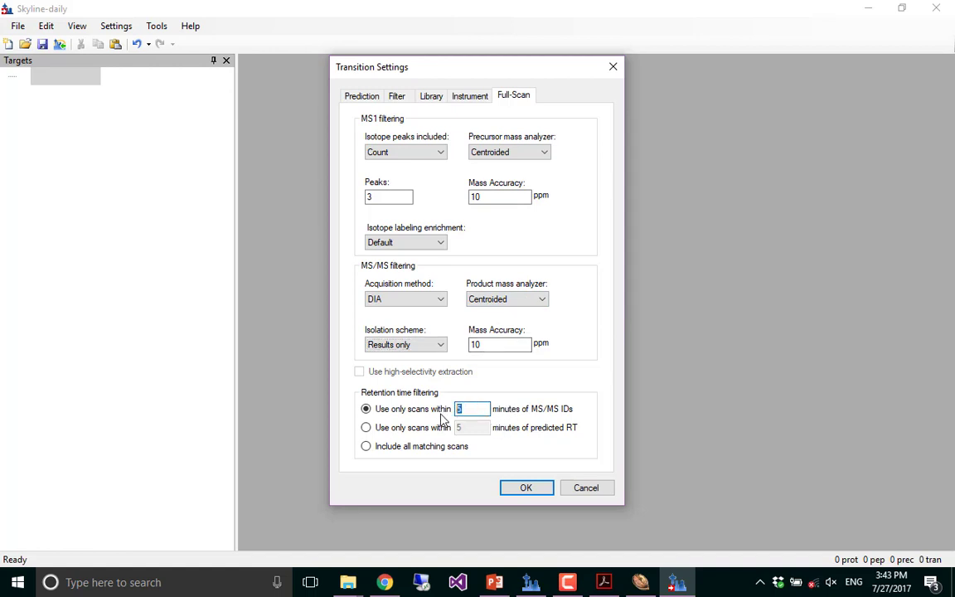
type("2")
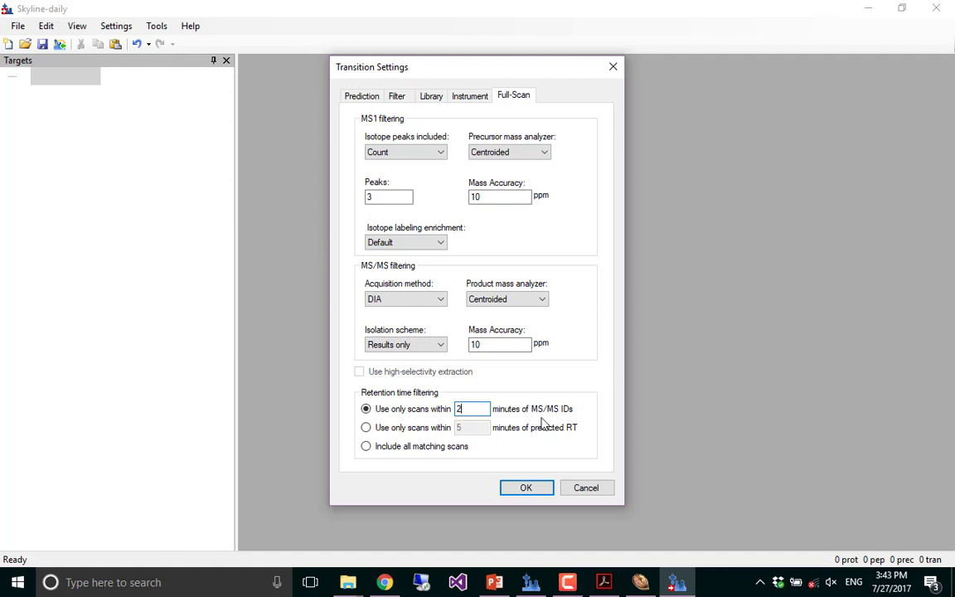
left_click(517, 491)
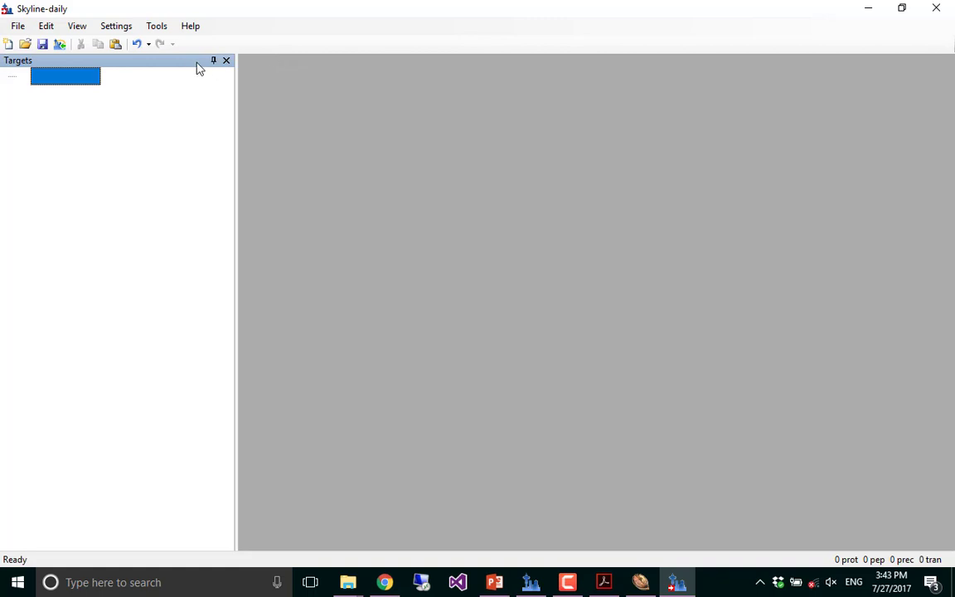
Step: In the peptide digestion settings, add a background proteome named mtor and create its proteome file as mtor in Documents
left_click(113, 26)
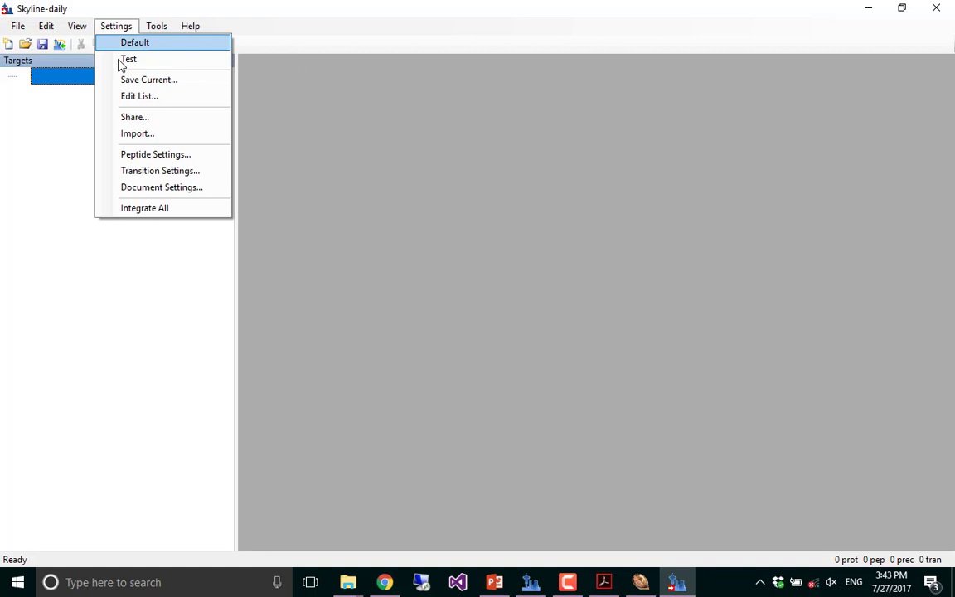
left_click(143, 159)
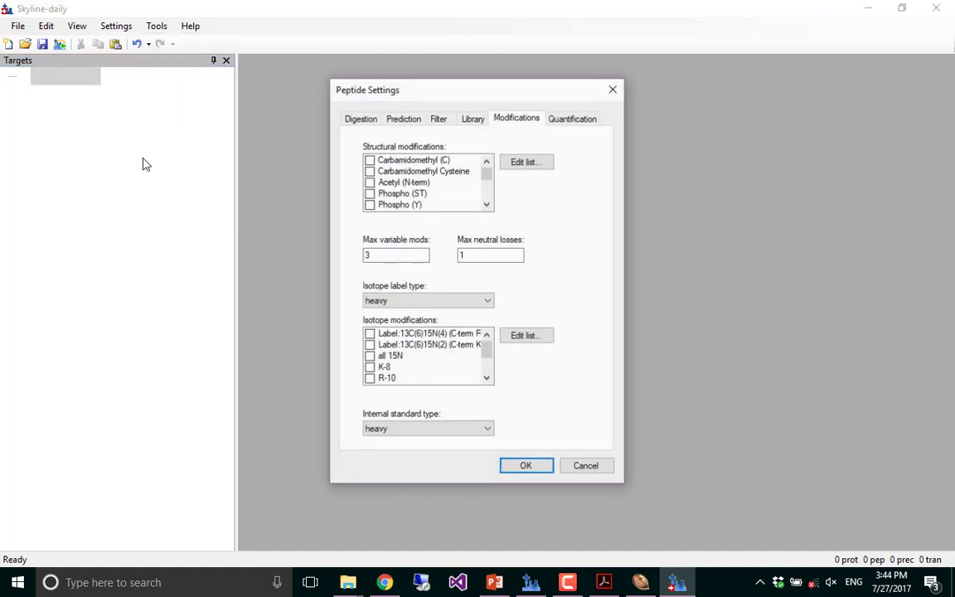
left_click(350, 122)
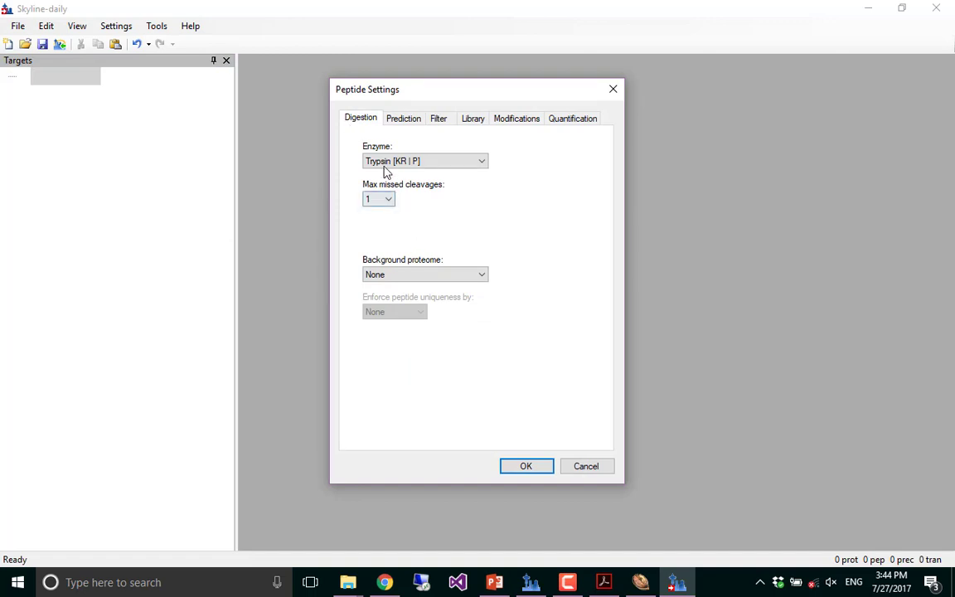
mouse_move(389, 205)
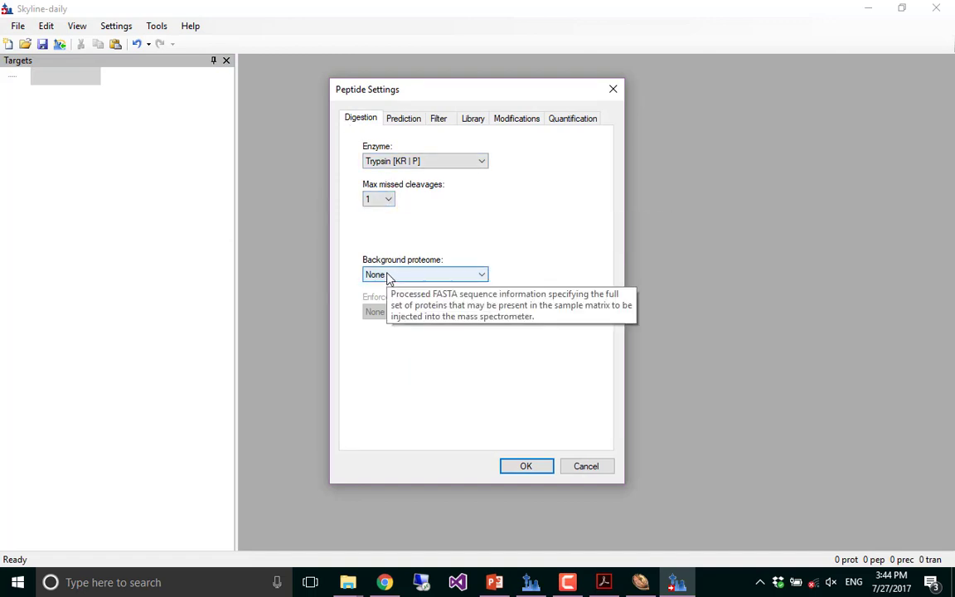
left_click(388, 275)
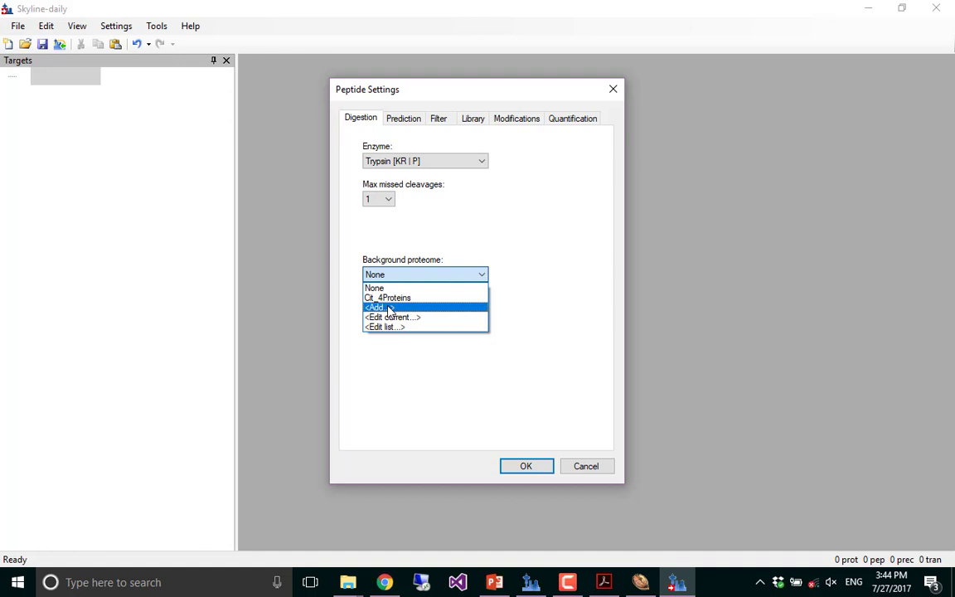
left_click(388, 308)
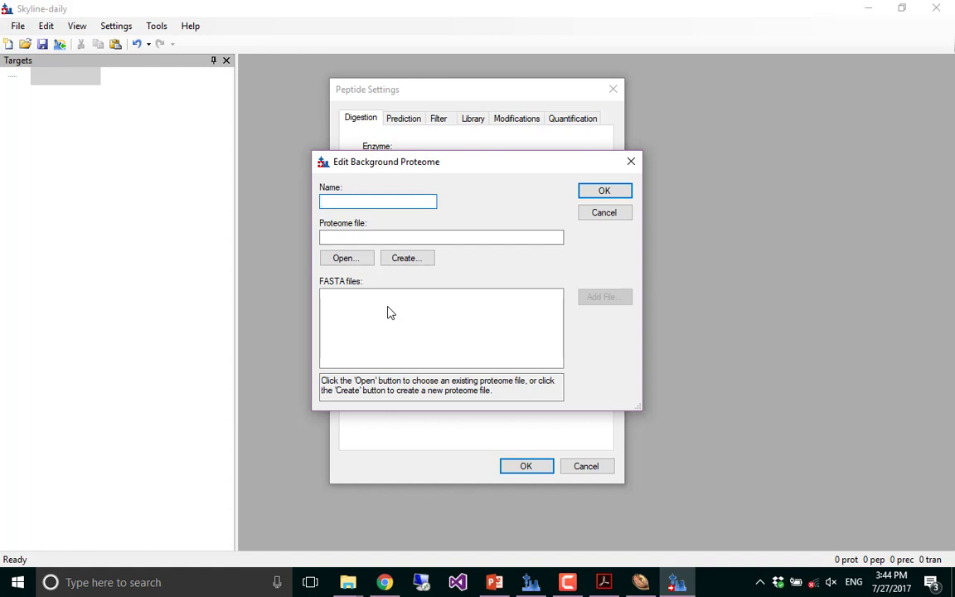
type("mtor")
left_click(398, 238)
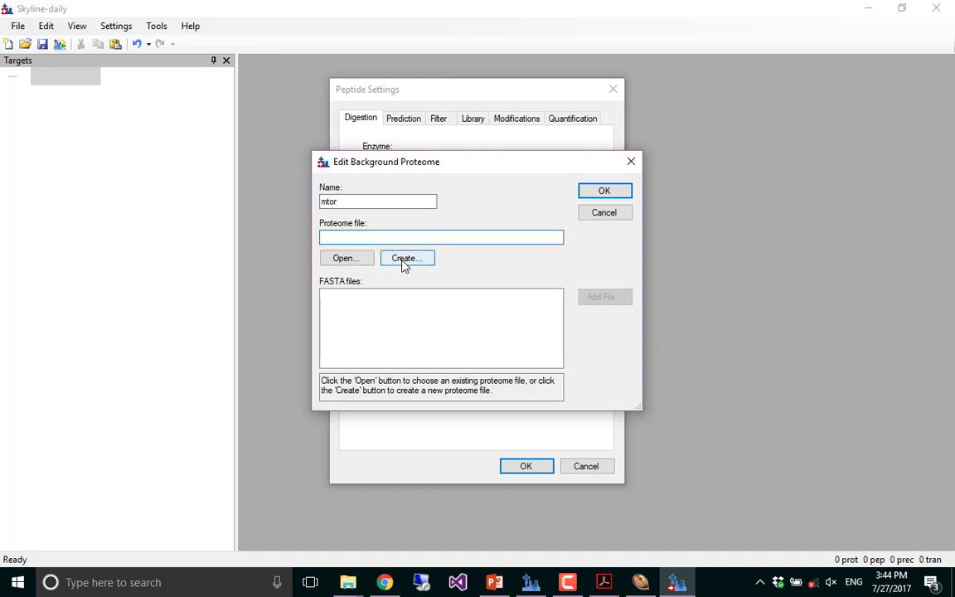
left_click(406, 259)
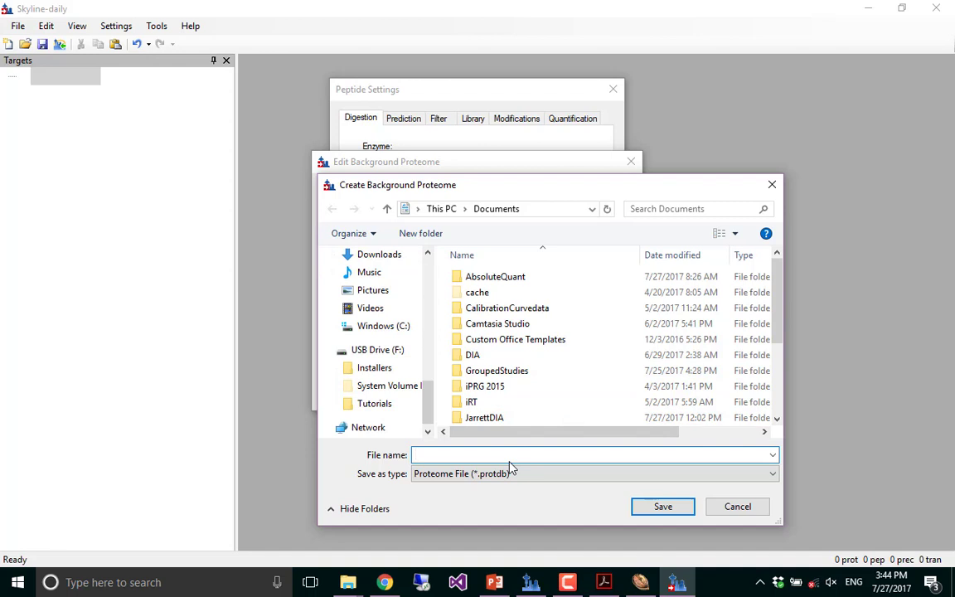
type("mtor")
key("Return")
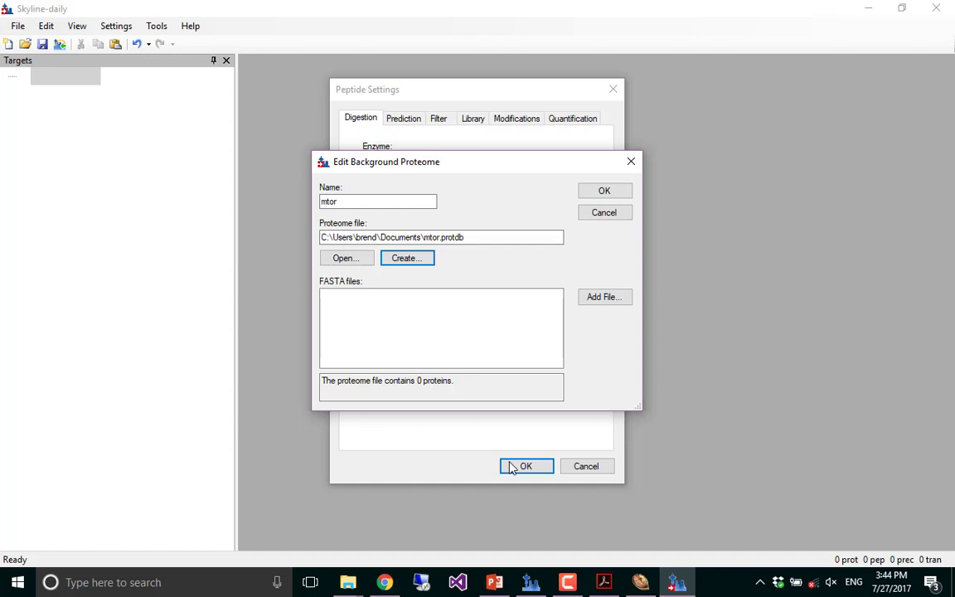
Step: Add uniprot-mtor.fasta from the USB drive's Tutorials\pecan folder to the background proteome and accept it
left_click(603, 298)
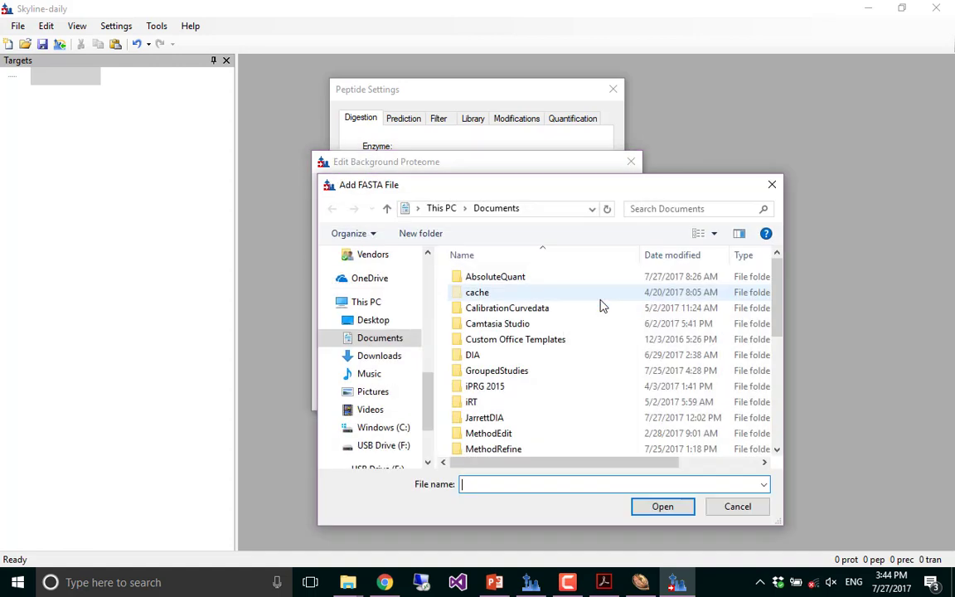
left_click(380, 452)
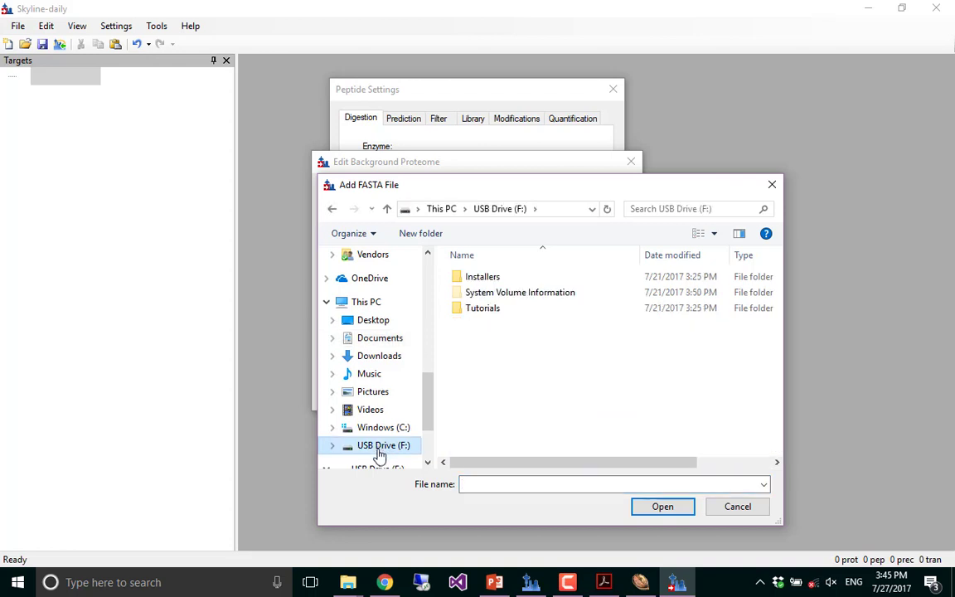
double_click(488, 310)
scroll(489, 330, "down", 3)
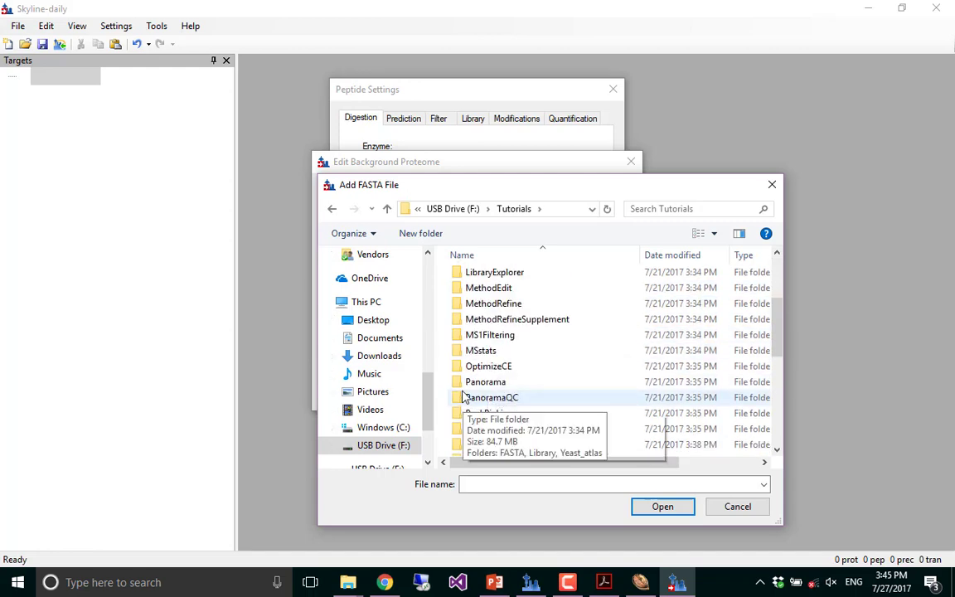
double_click(484, 430)
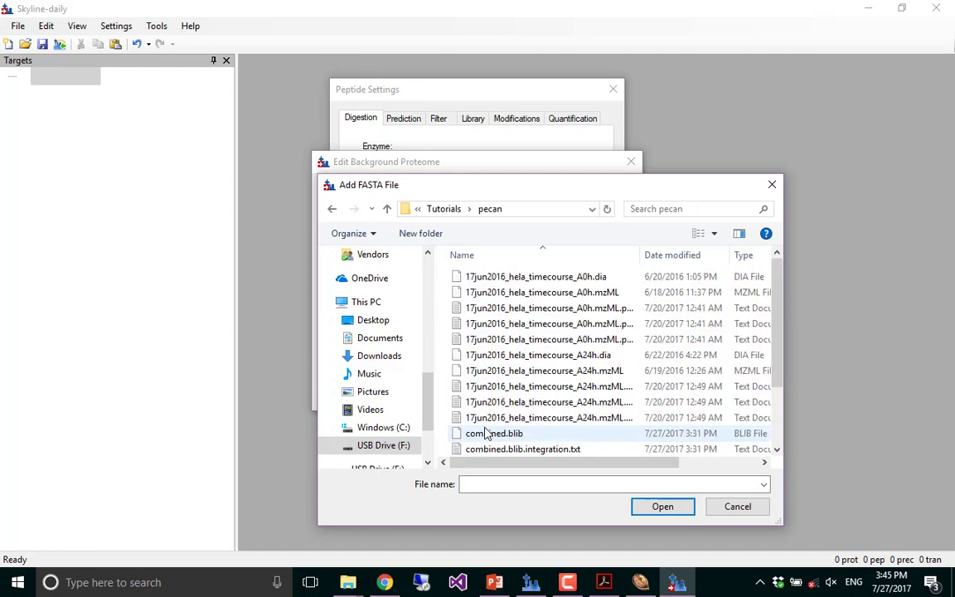
scroll(489, 427, "down", 2)
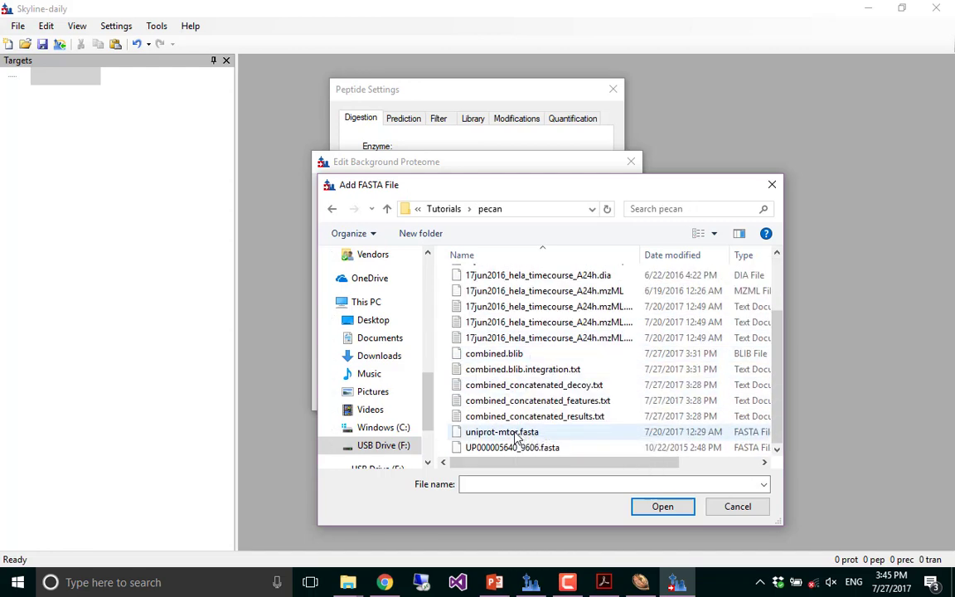
left_click(515, 434)
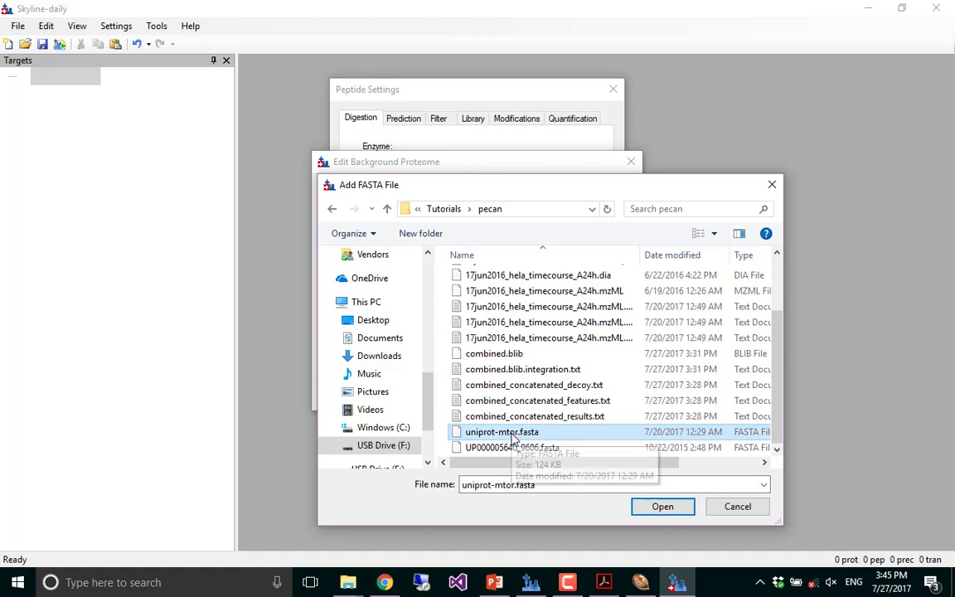
left_click(646, 511)
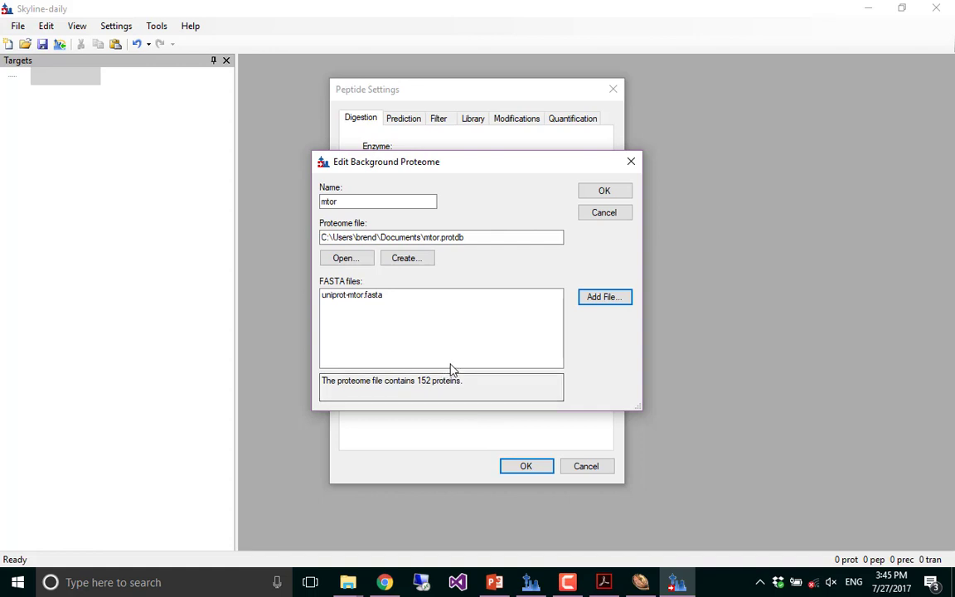
left_click(599, 196)
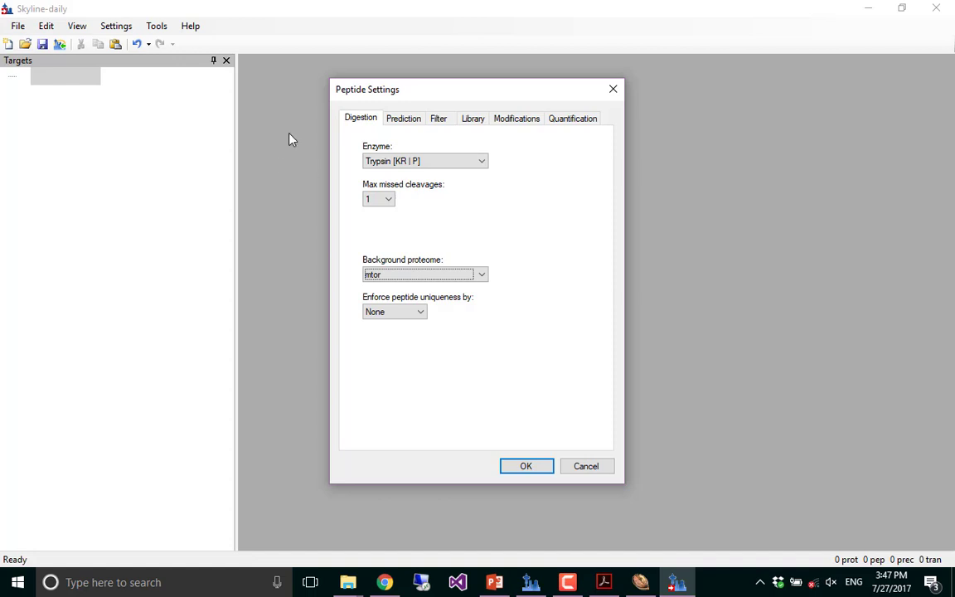
Step: In the peptide library settings, add a spectral library named mtor from F:\Tutorials\pecan\combined.blib and accept the library list
left_click(472, 124)
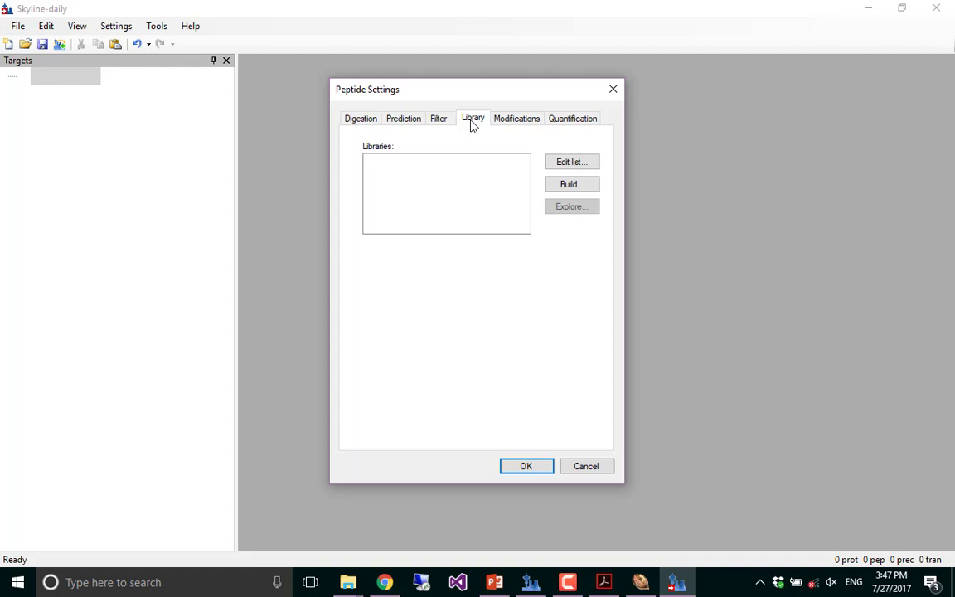
left_click(581, 165)
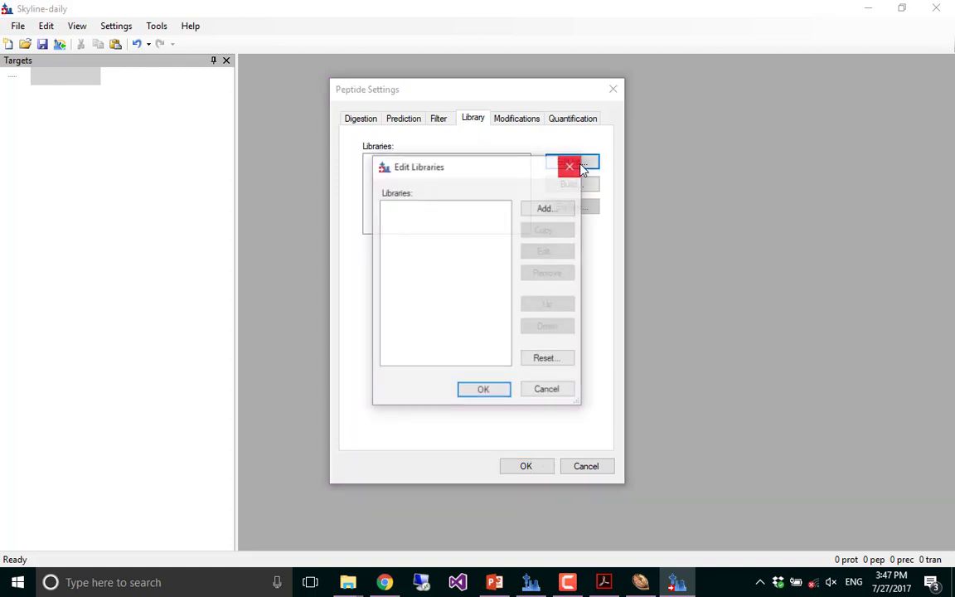
left_click(547, 208)
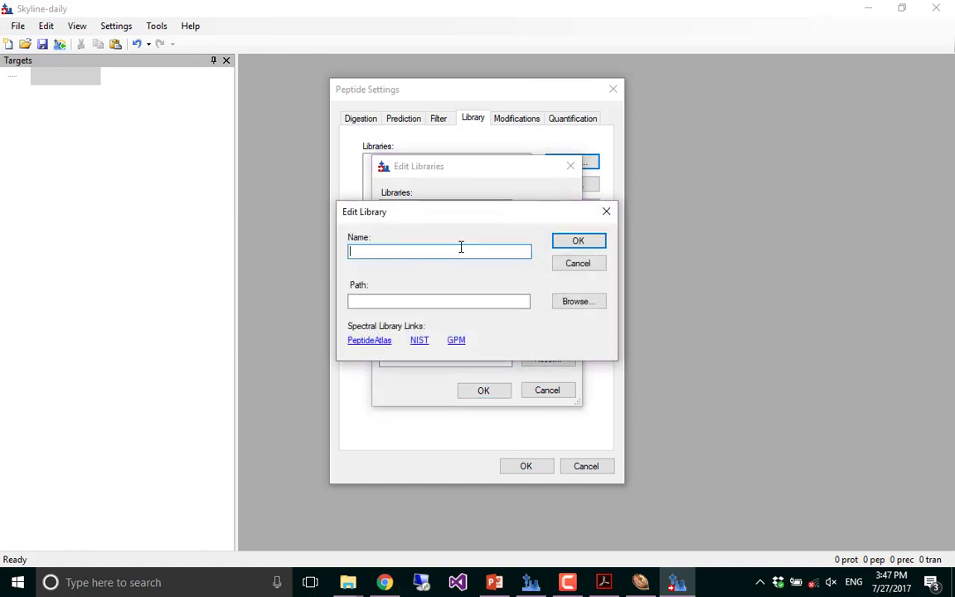
type("mtor")
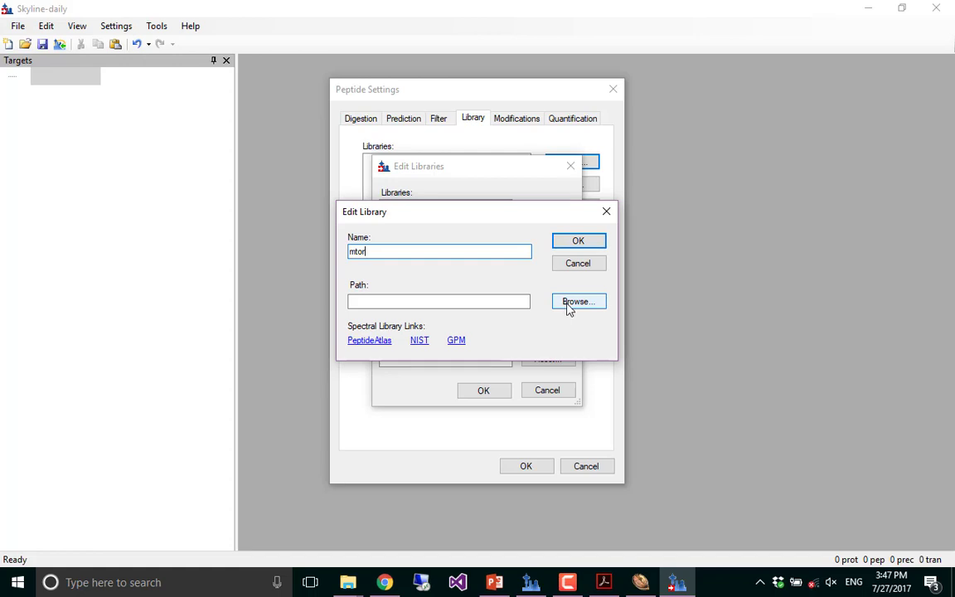
left_click(568, 303)
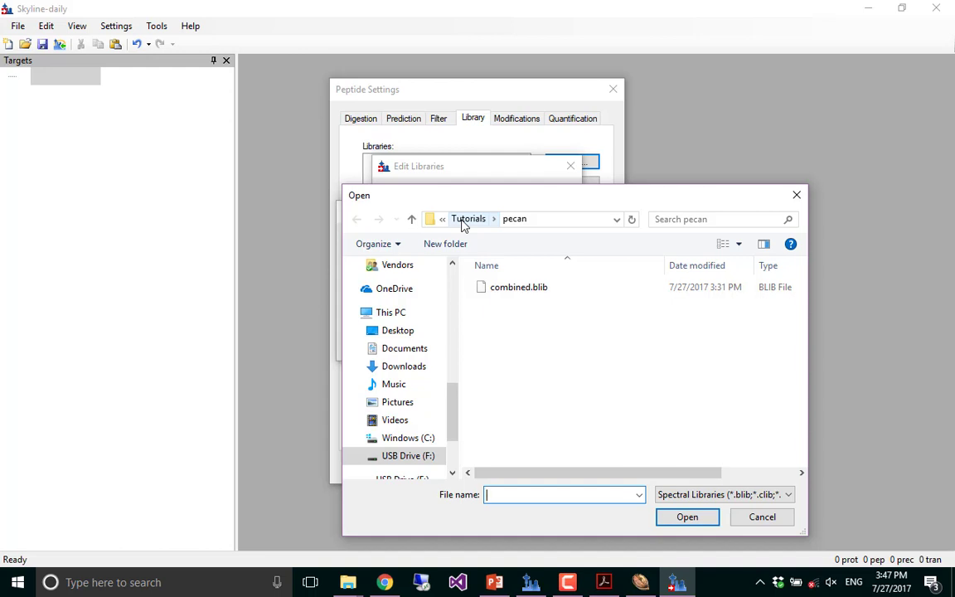
left_click(520, 288)
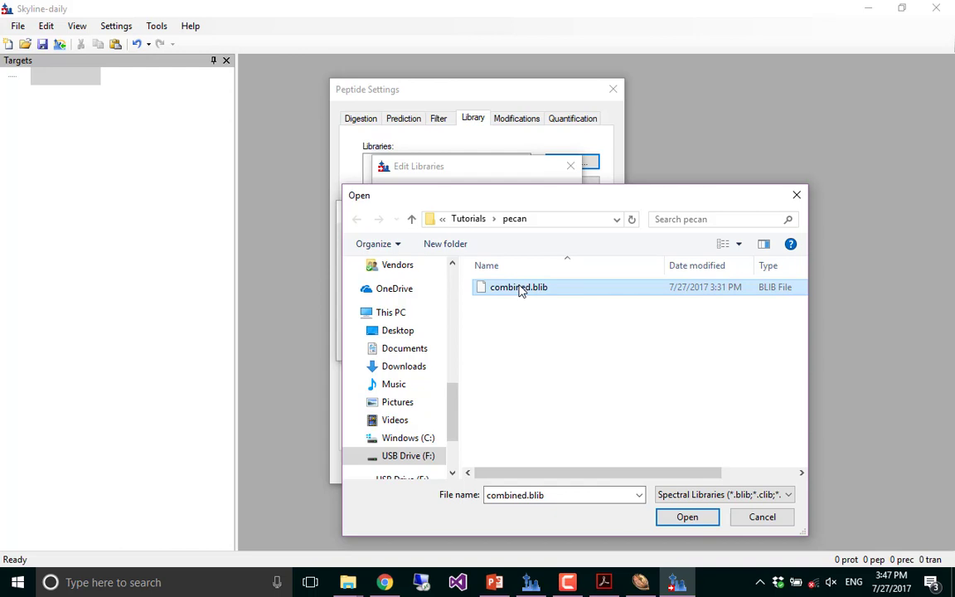
left_click(698, 518)
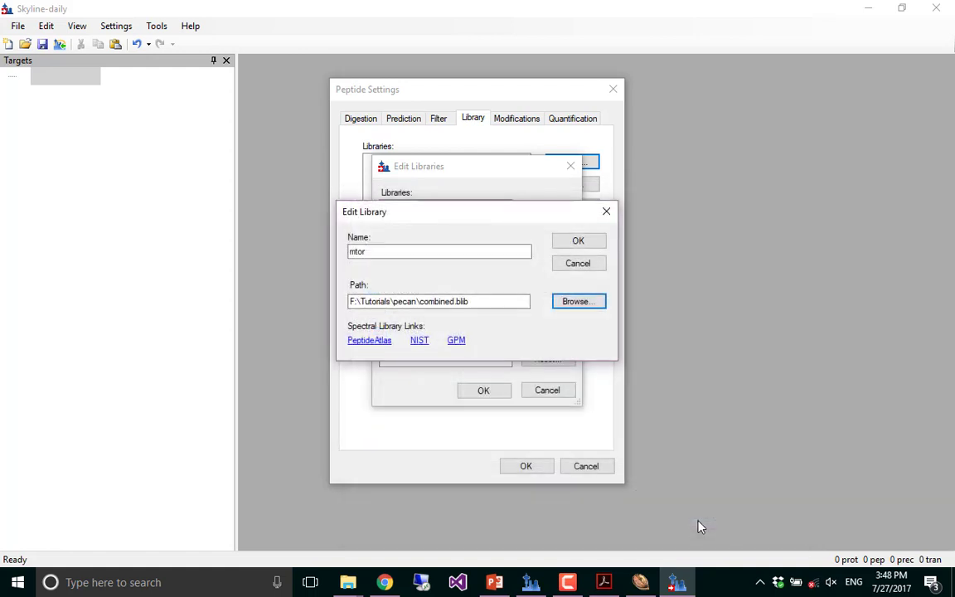
left_click(580, 241)
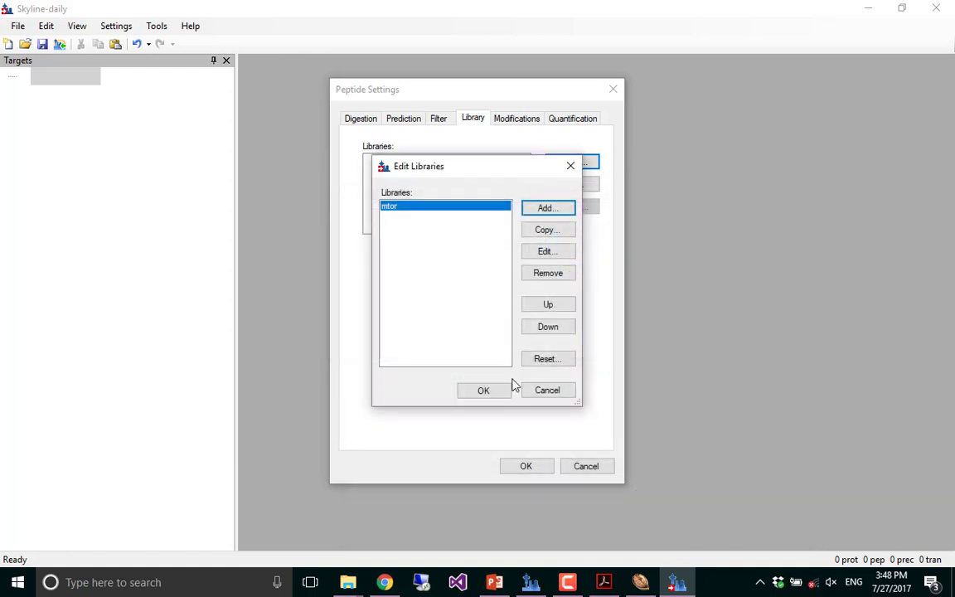
left_click(485, 391)
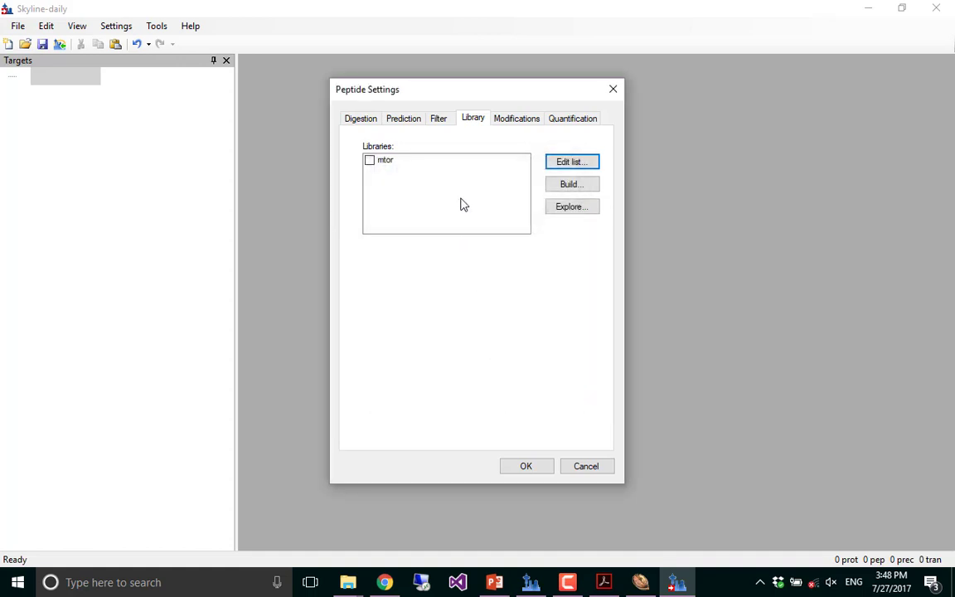
Step: Explore the mtor spectral library, saving the changed peptide settings
mouse_move(462, 206)
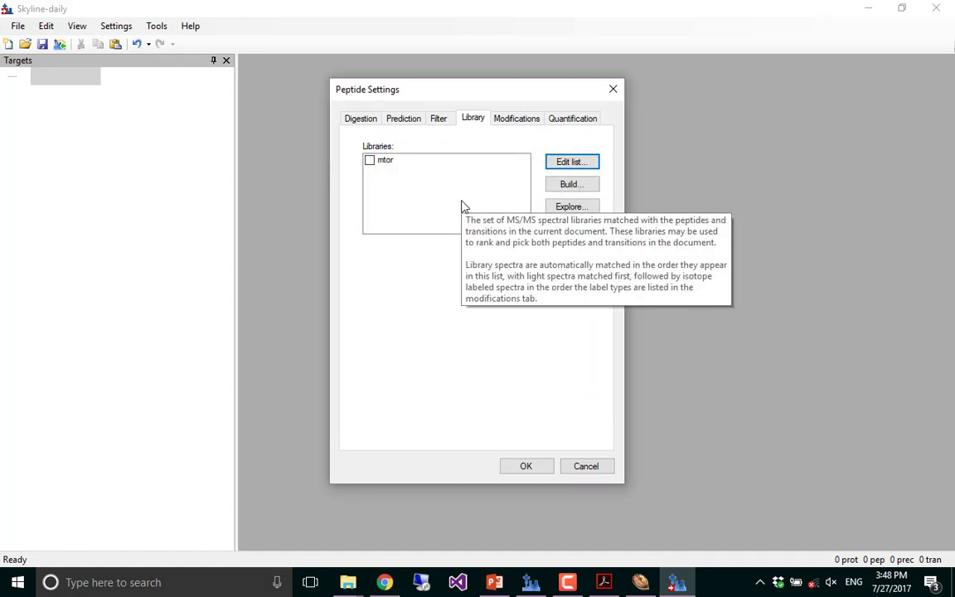
left_click(568, 207)
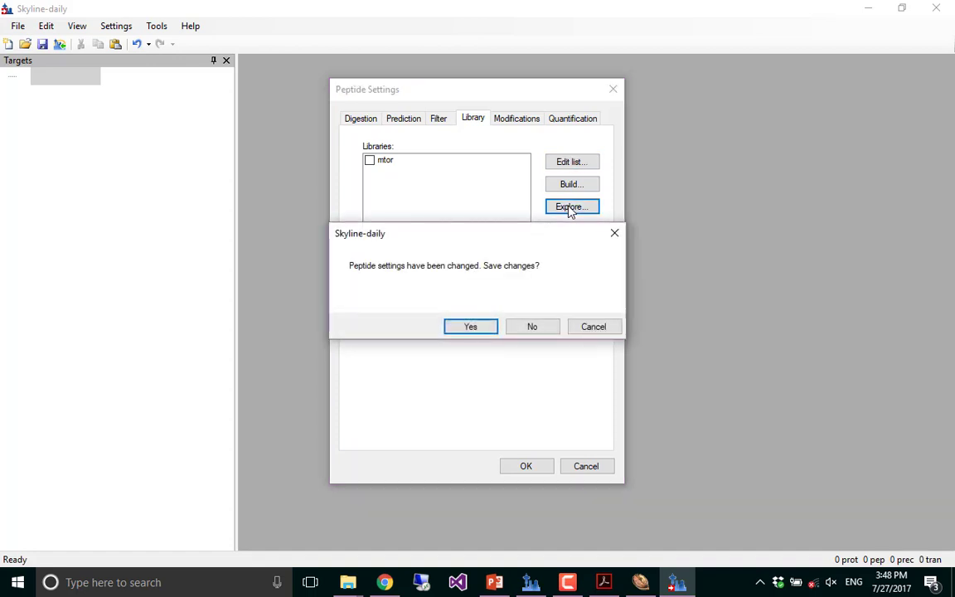
left_click(470, 327)
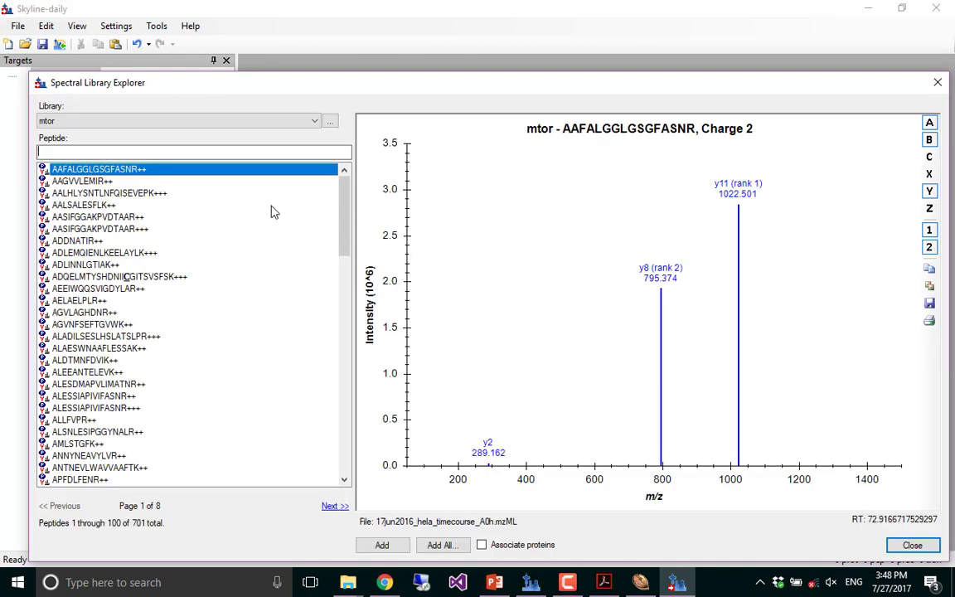
Step: Examine the library spectra of successive peptides from AAGVVLEMIR to AGVLAGHDNR
left_click(160, 184)
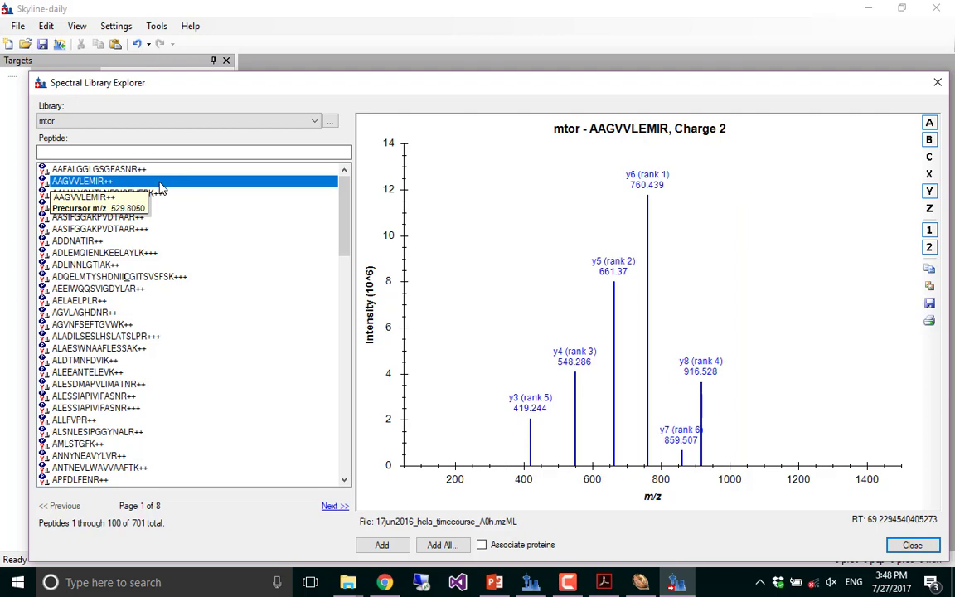
key("Down")
key("Down")
key("Down")
key("Down")
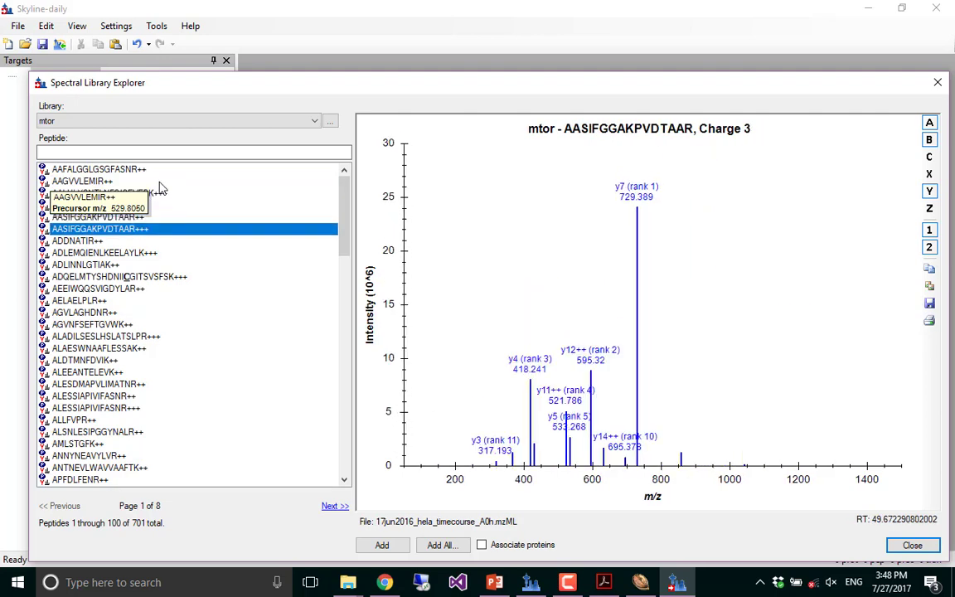
key("Down")
key("Down")
key("Down")
key("Down")
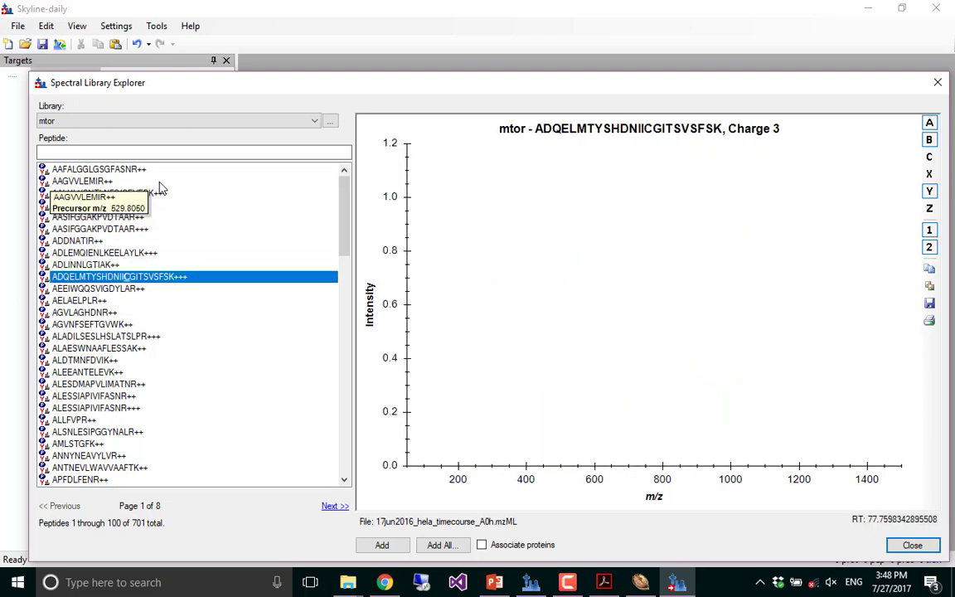
key("Down")
key("Down")
key("Down")
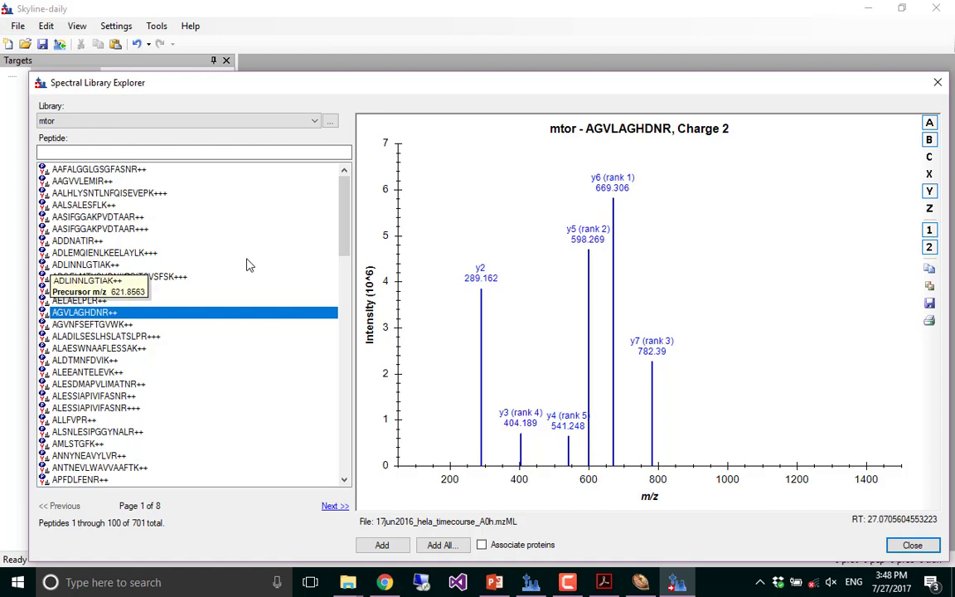
Step: Add all library peptides to the document with associated proteins, also adding the mtor library to the document
left_click(481, 545)
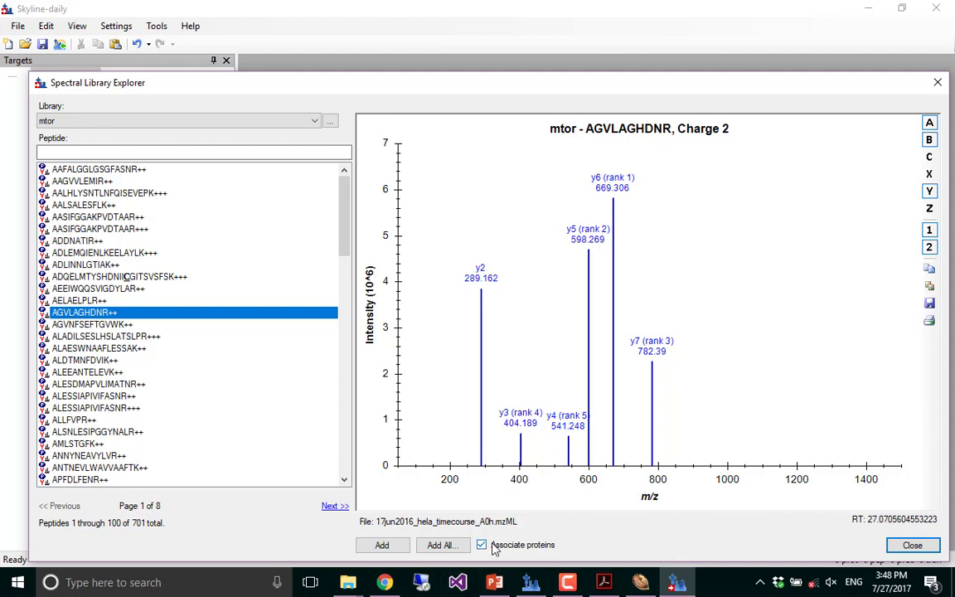
left_click(449, 547)
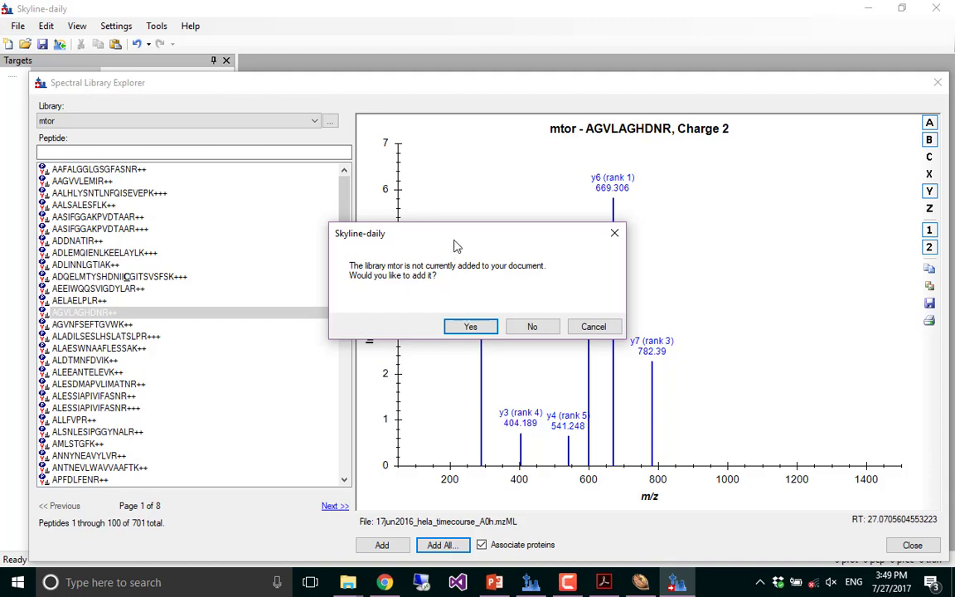
left_click(470, 327)
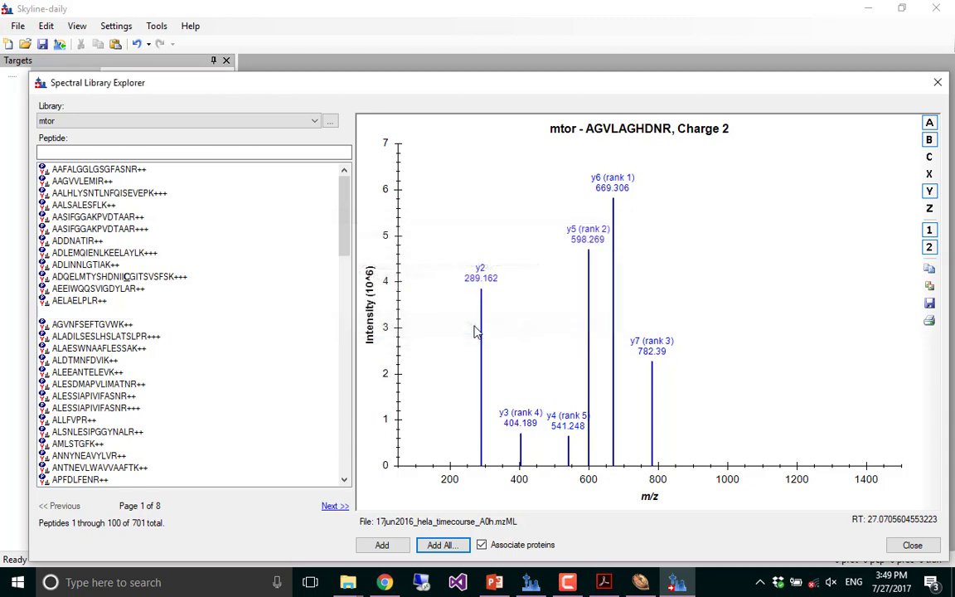